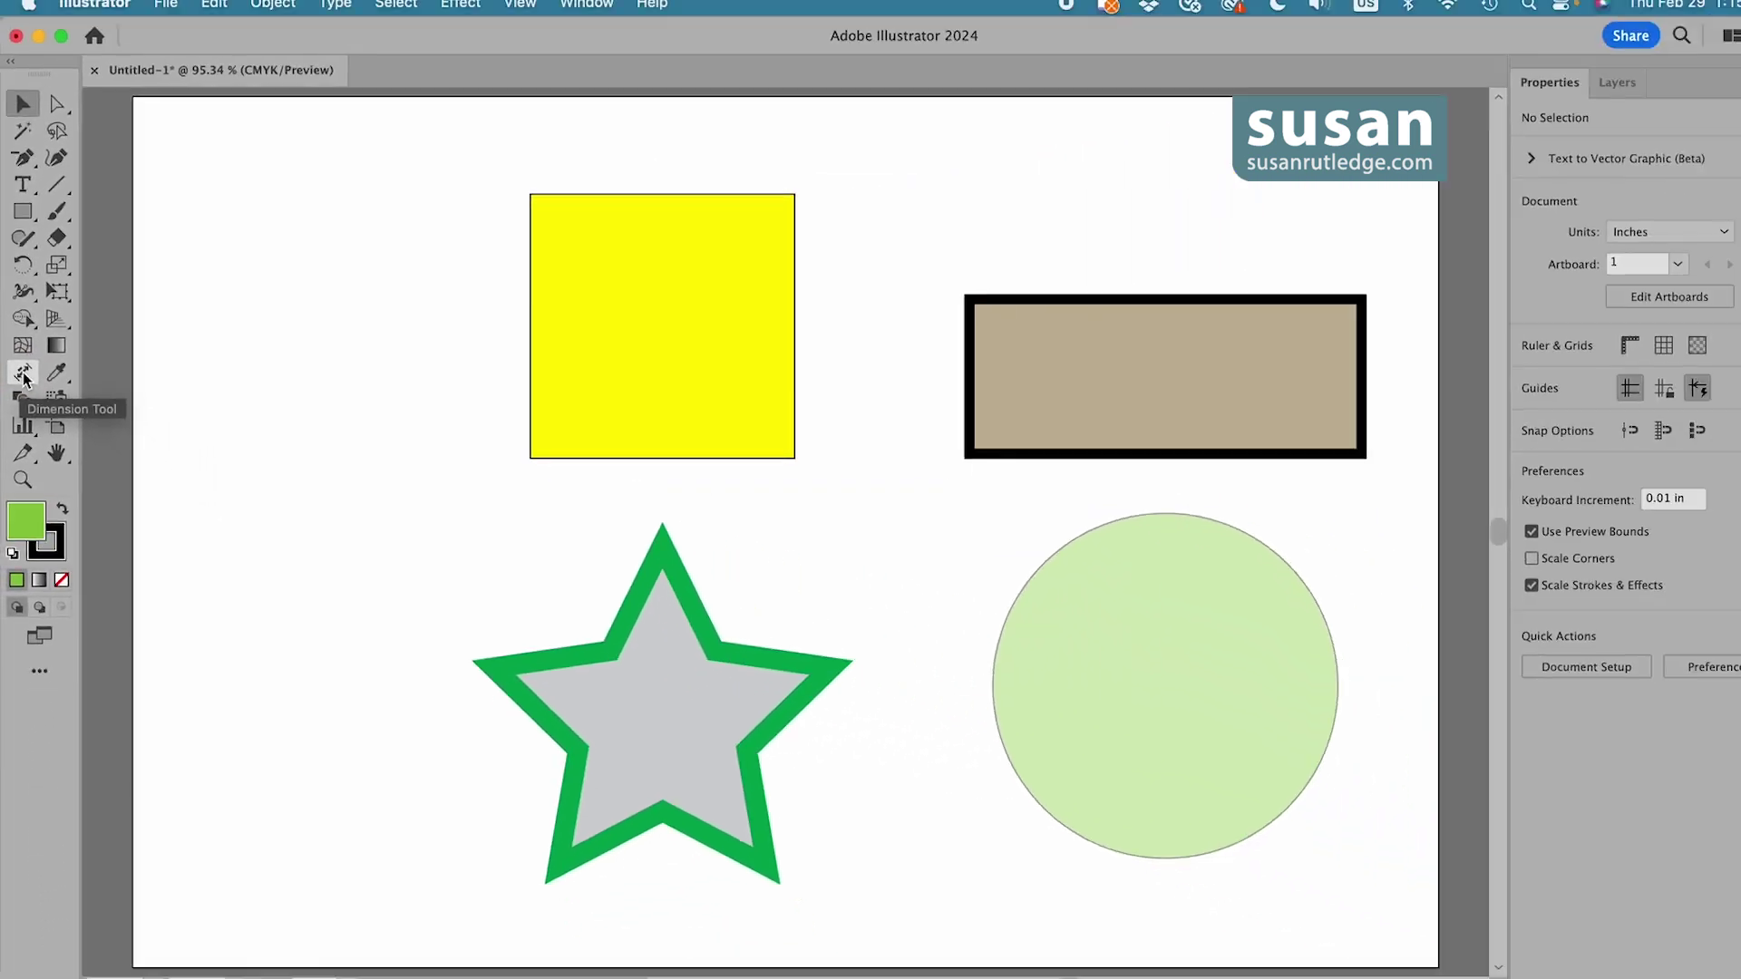
{"action": "left_click", "coordinate": [24, 375]}
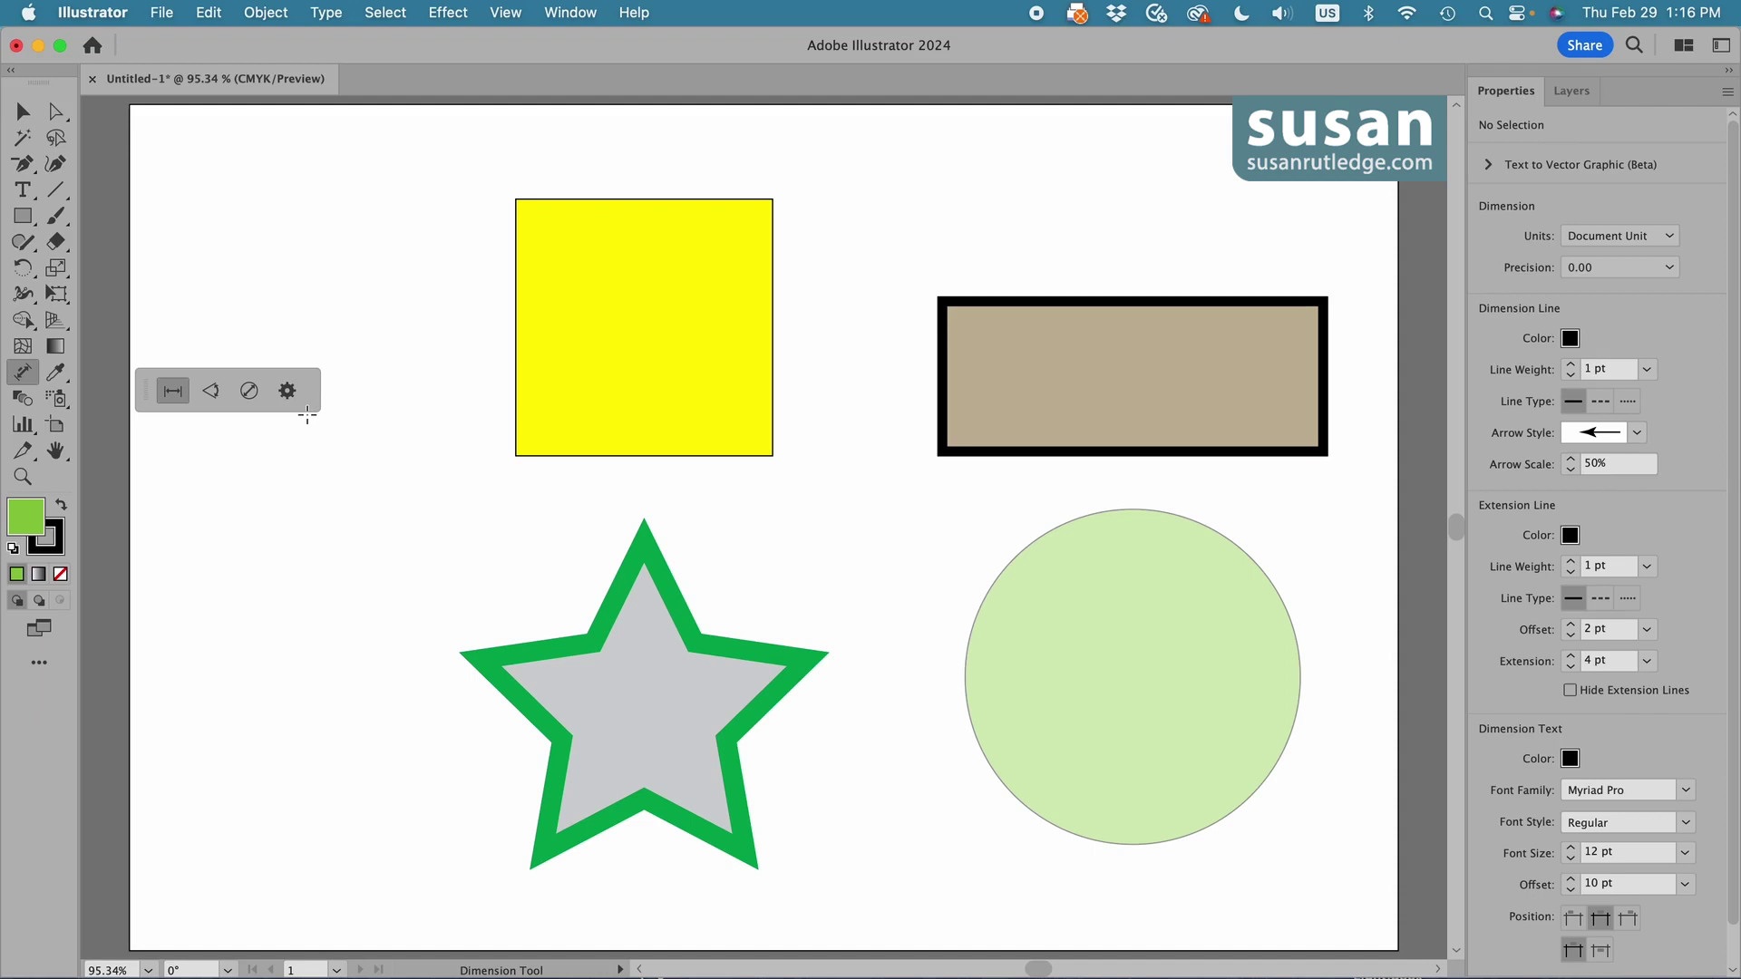
{"action": "left_click", "coordinate": [24, 218]}
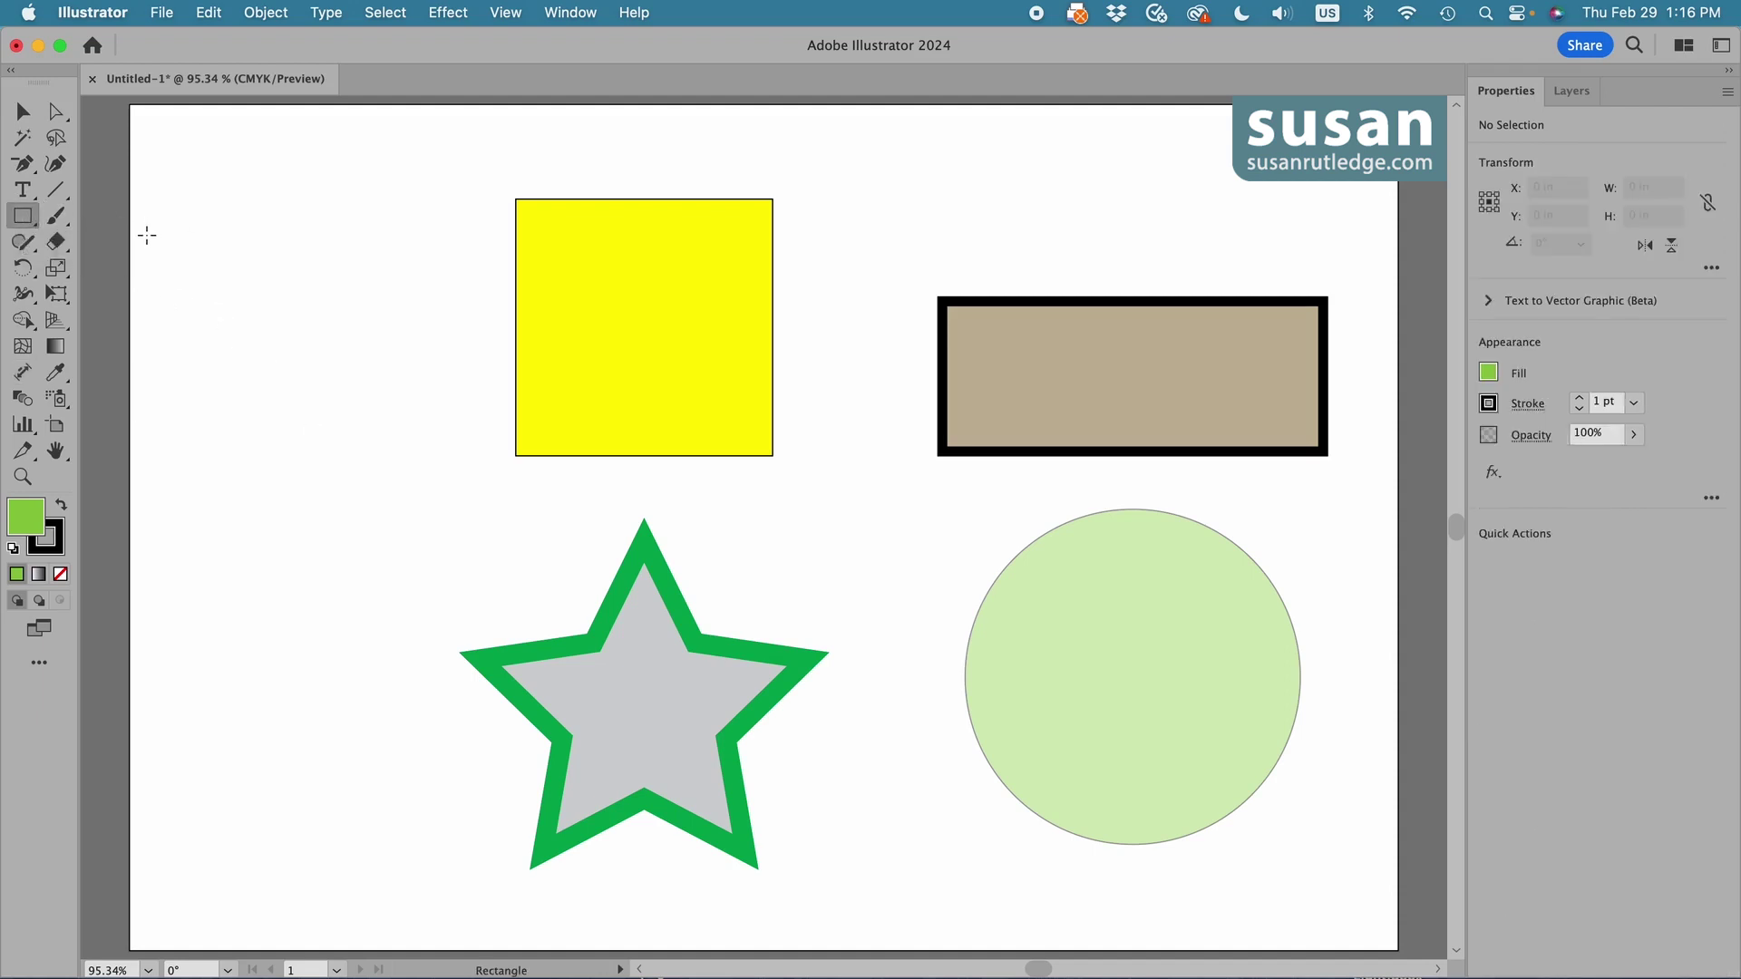
{"action": "left_click", "coordinate": [22, 375]}
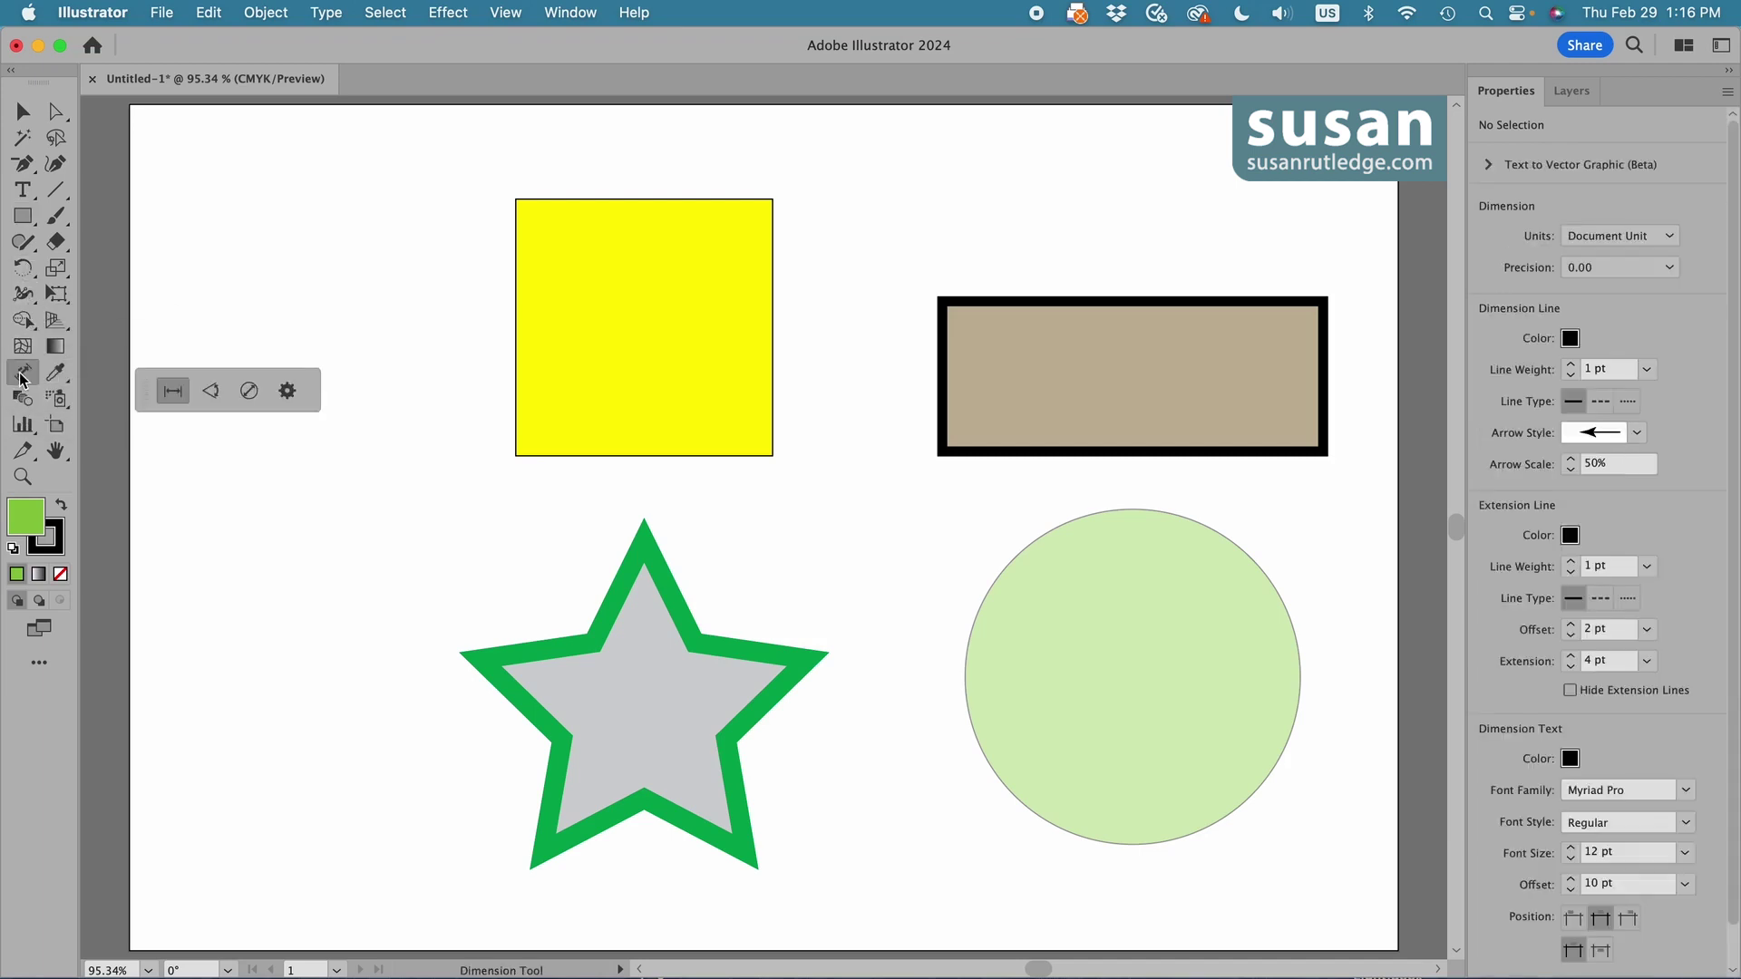
Dimension the yellow square with a 3.64 in width along its top and a 3.64 in height along its left.
{"action": "left_click", "coordinate": [631, 199]}
{"action": "left_click_drag", "start_coordinate": [631, 199], "coordinate": [626, 173]}
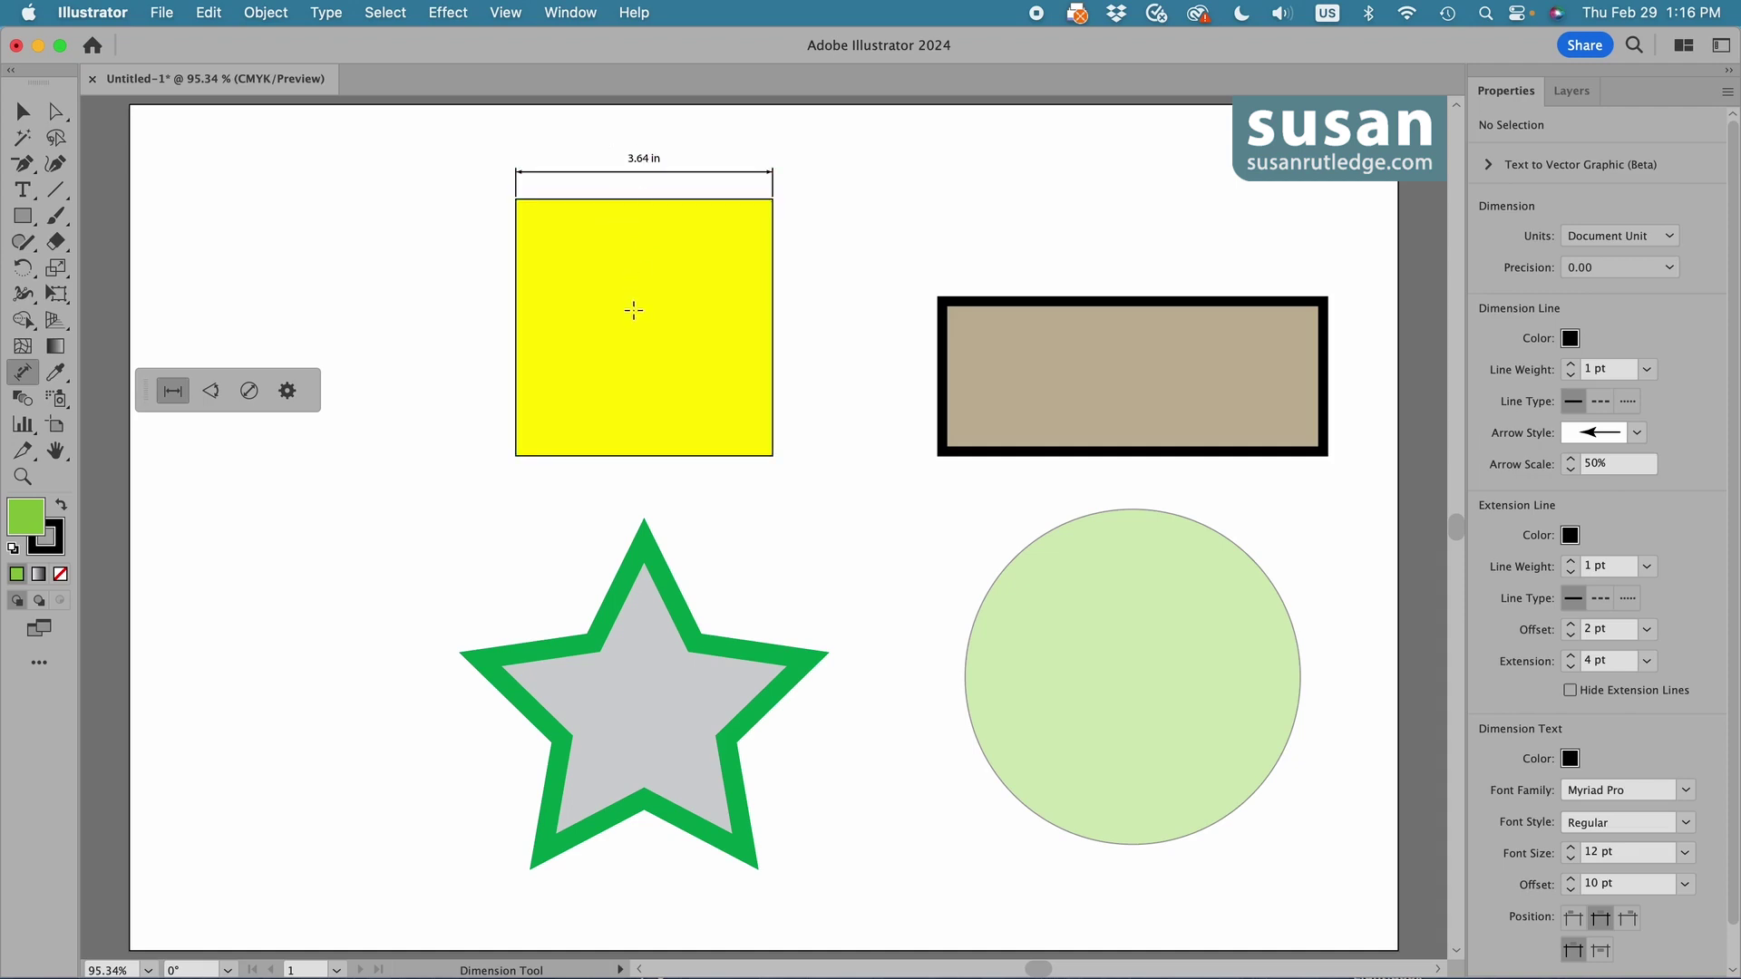
{"action": "left_click_drag", "start_coordinate": [642, 328], "coordinate": [681, 328]}
{"action": "left_click", "coordinate": [518, 351]}
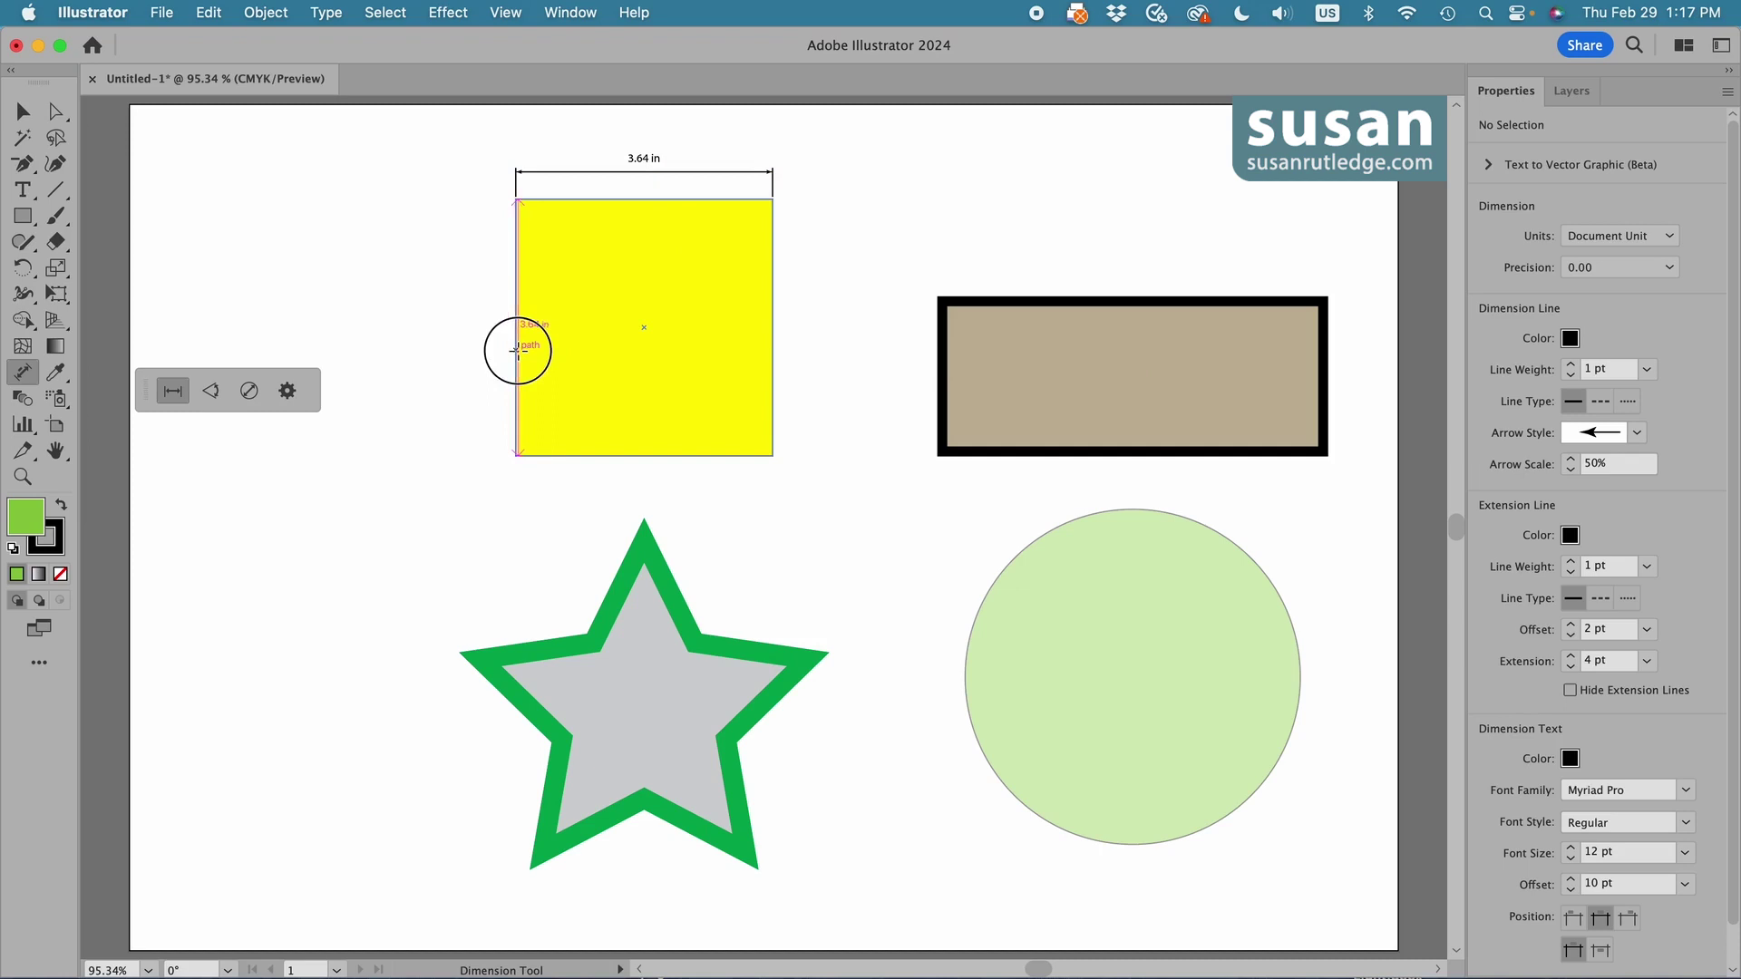
{"action": "left_click_drag", "start_coordinate": [517, 351], "coordinate": [555, 354]}
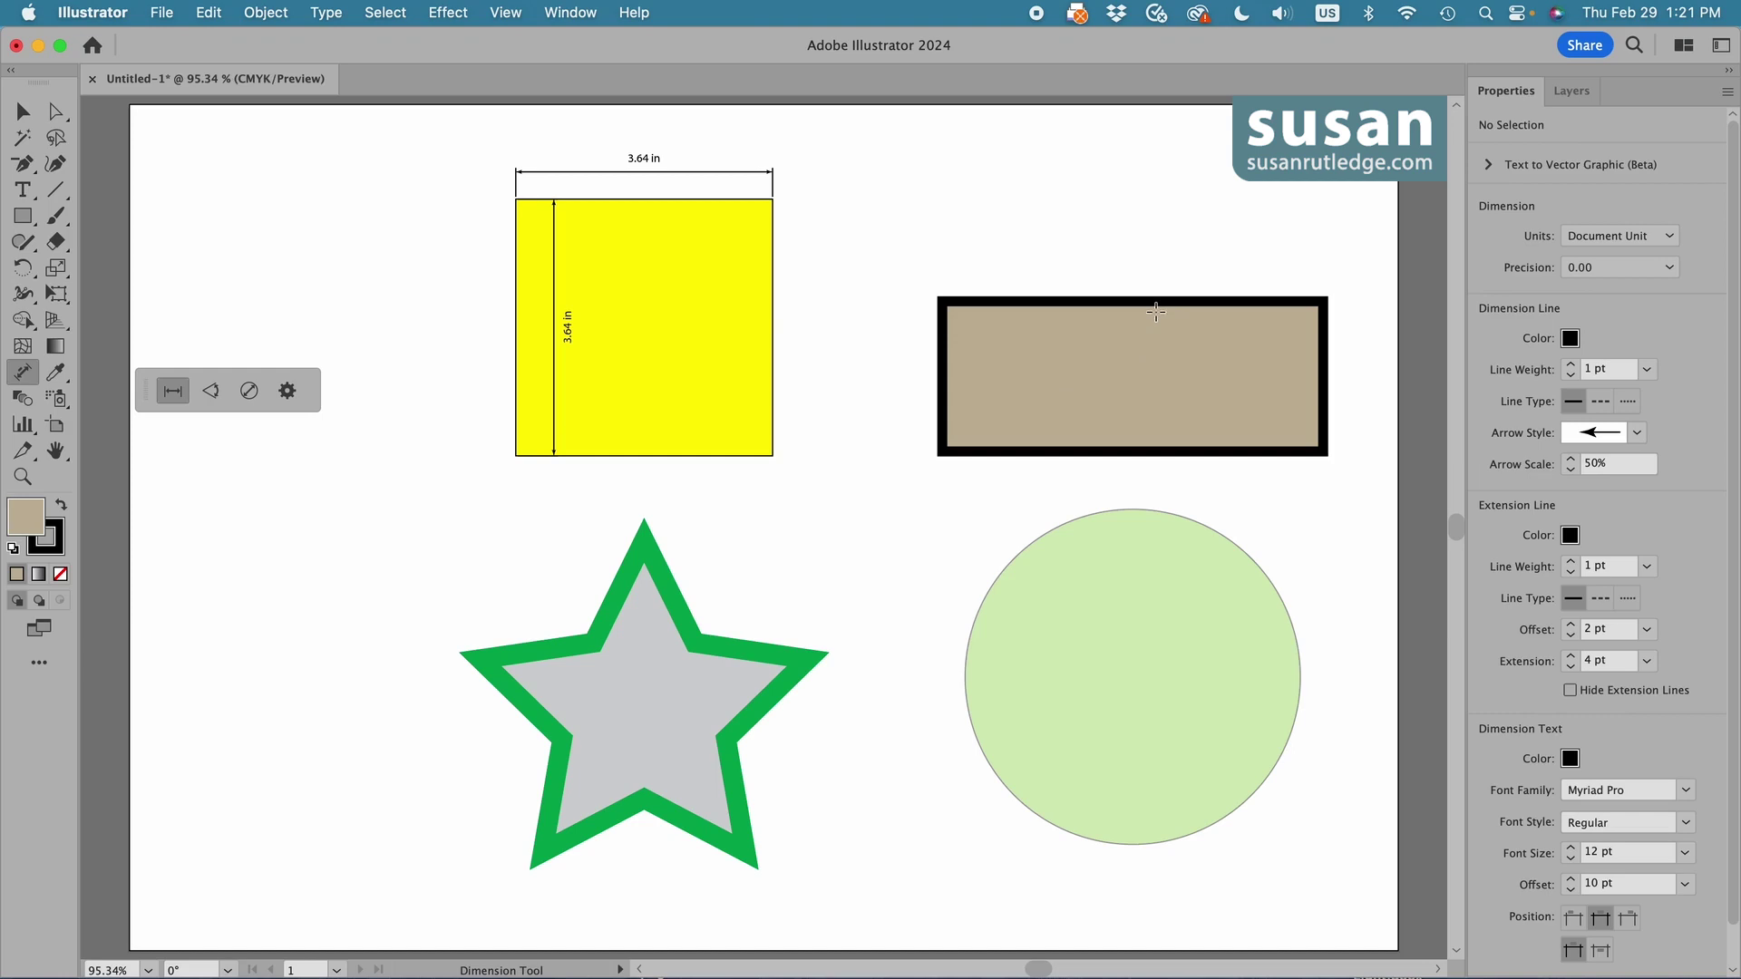
Place the 5.4 in top, 5.54 in bottom and 2.27 in height dimensions on the tan rectangle.
{"action": "left_click_drag", "start_coordinate": [1130, 302], "coordinate": [1121, 246]}
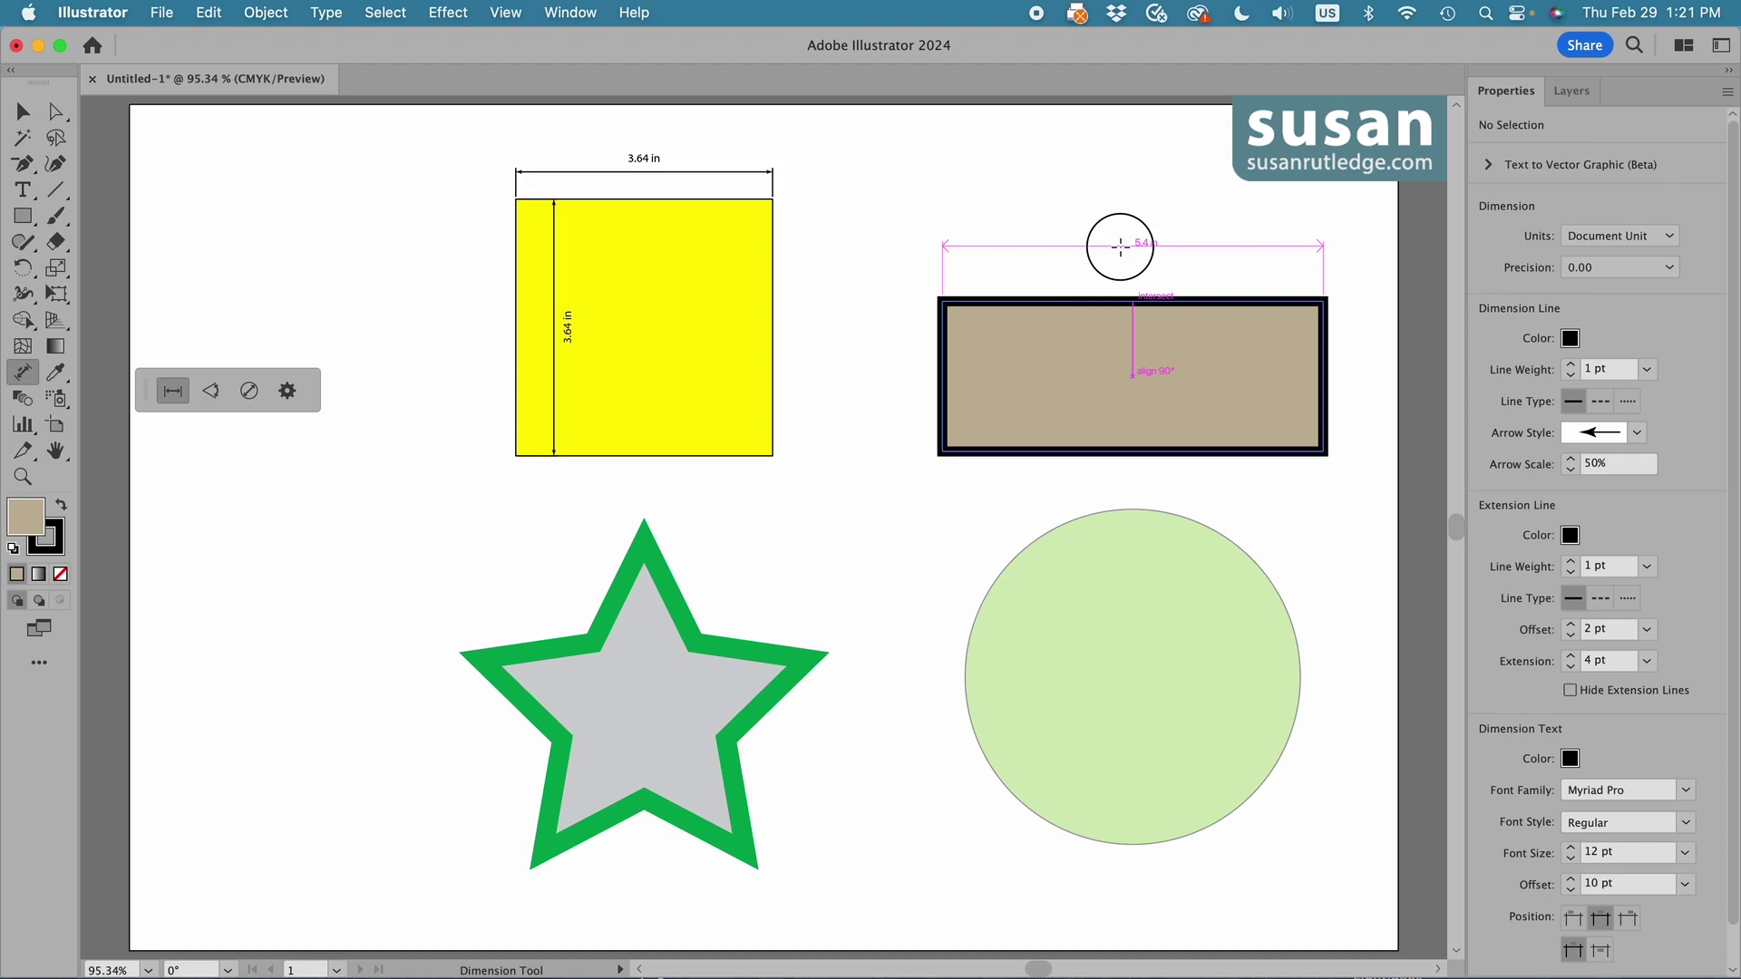
{"action": "left_click", "coordinate": [1121, 247]}
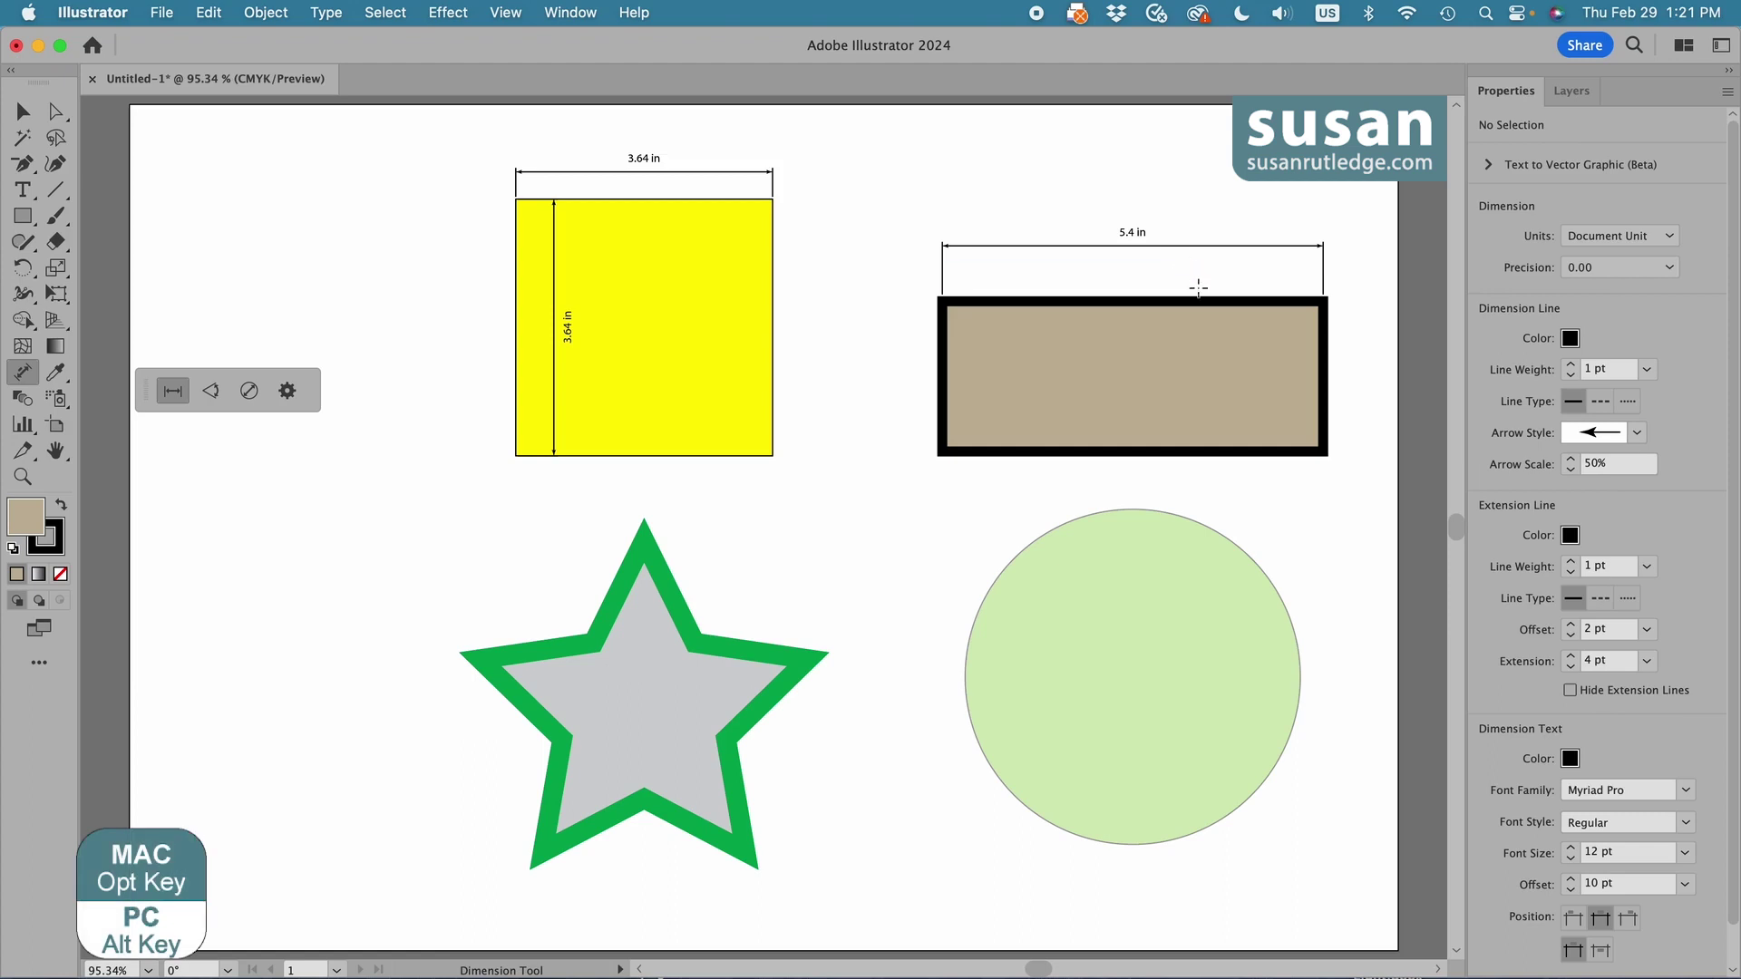
{"action": "left_click", "coordinate": [1145, 308], "text": "alt"}
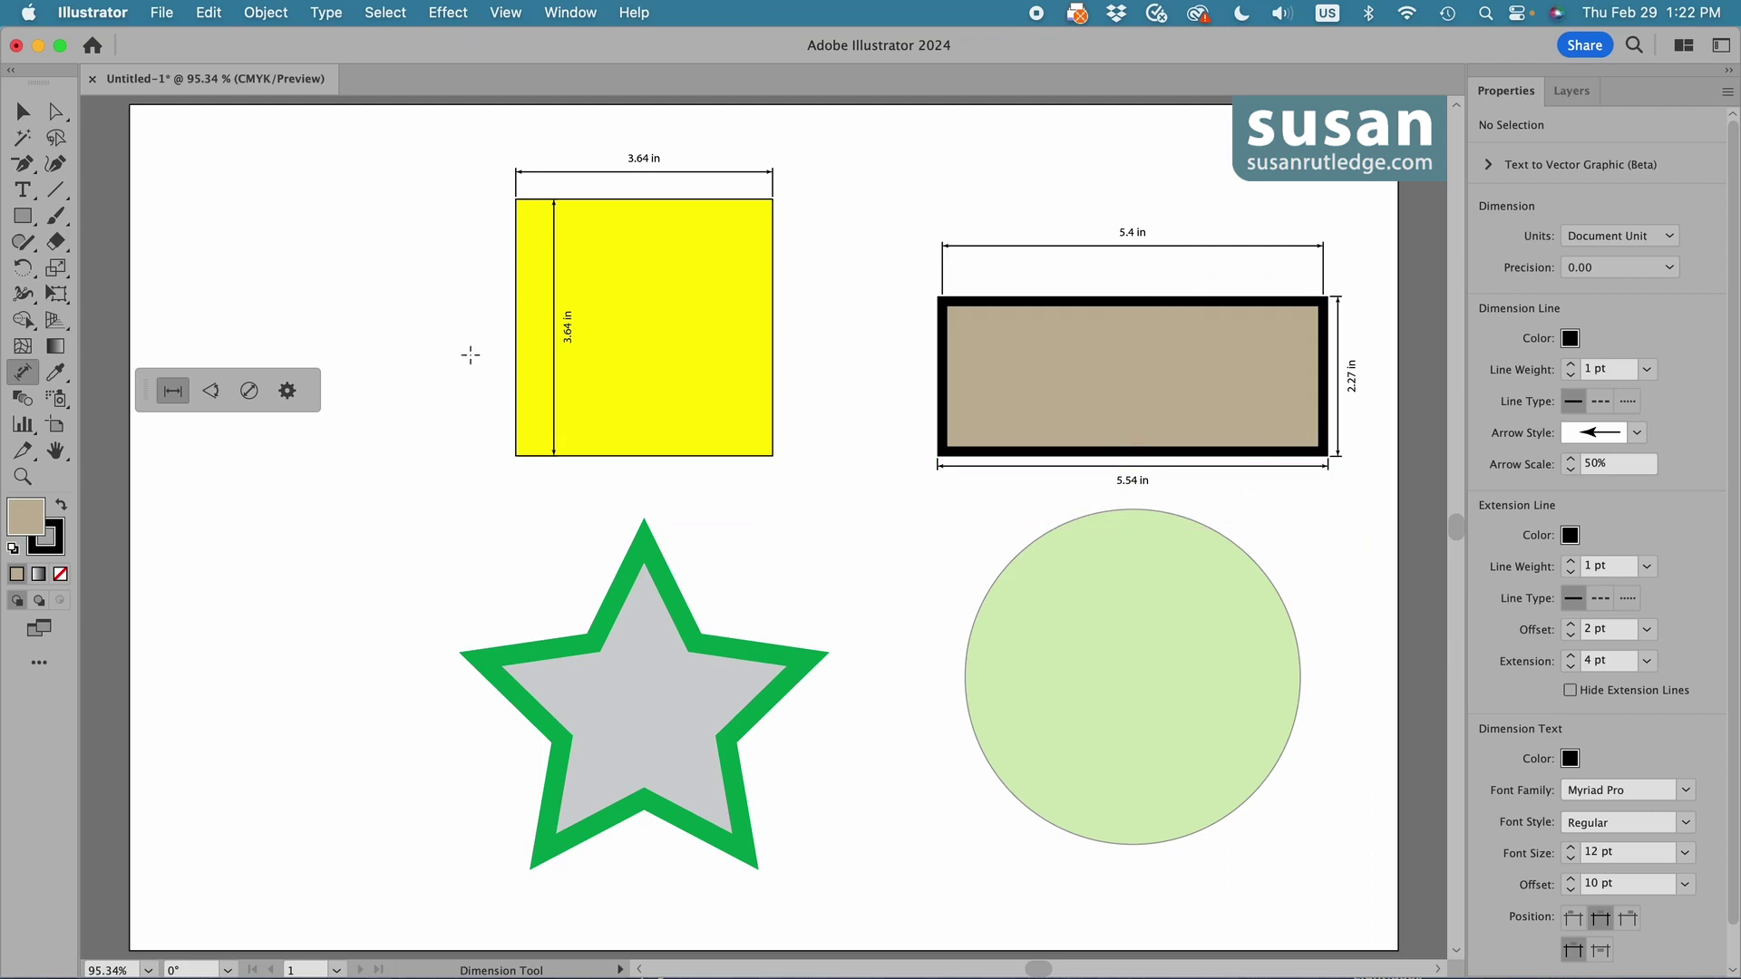
Select the star and add its overall 5.25 in width and 4.99 in height dimensions.
{"action": "left_click", "coordinate": [23, 111]}
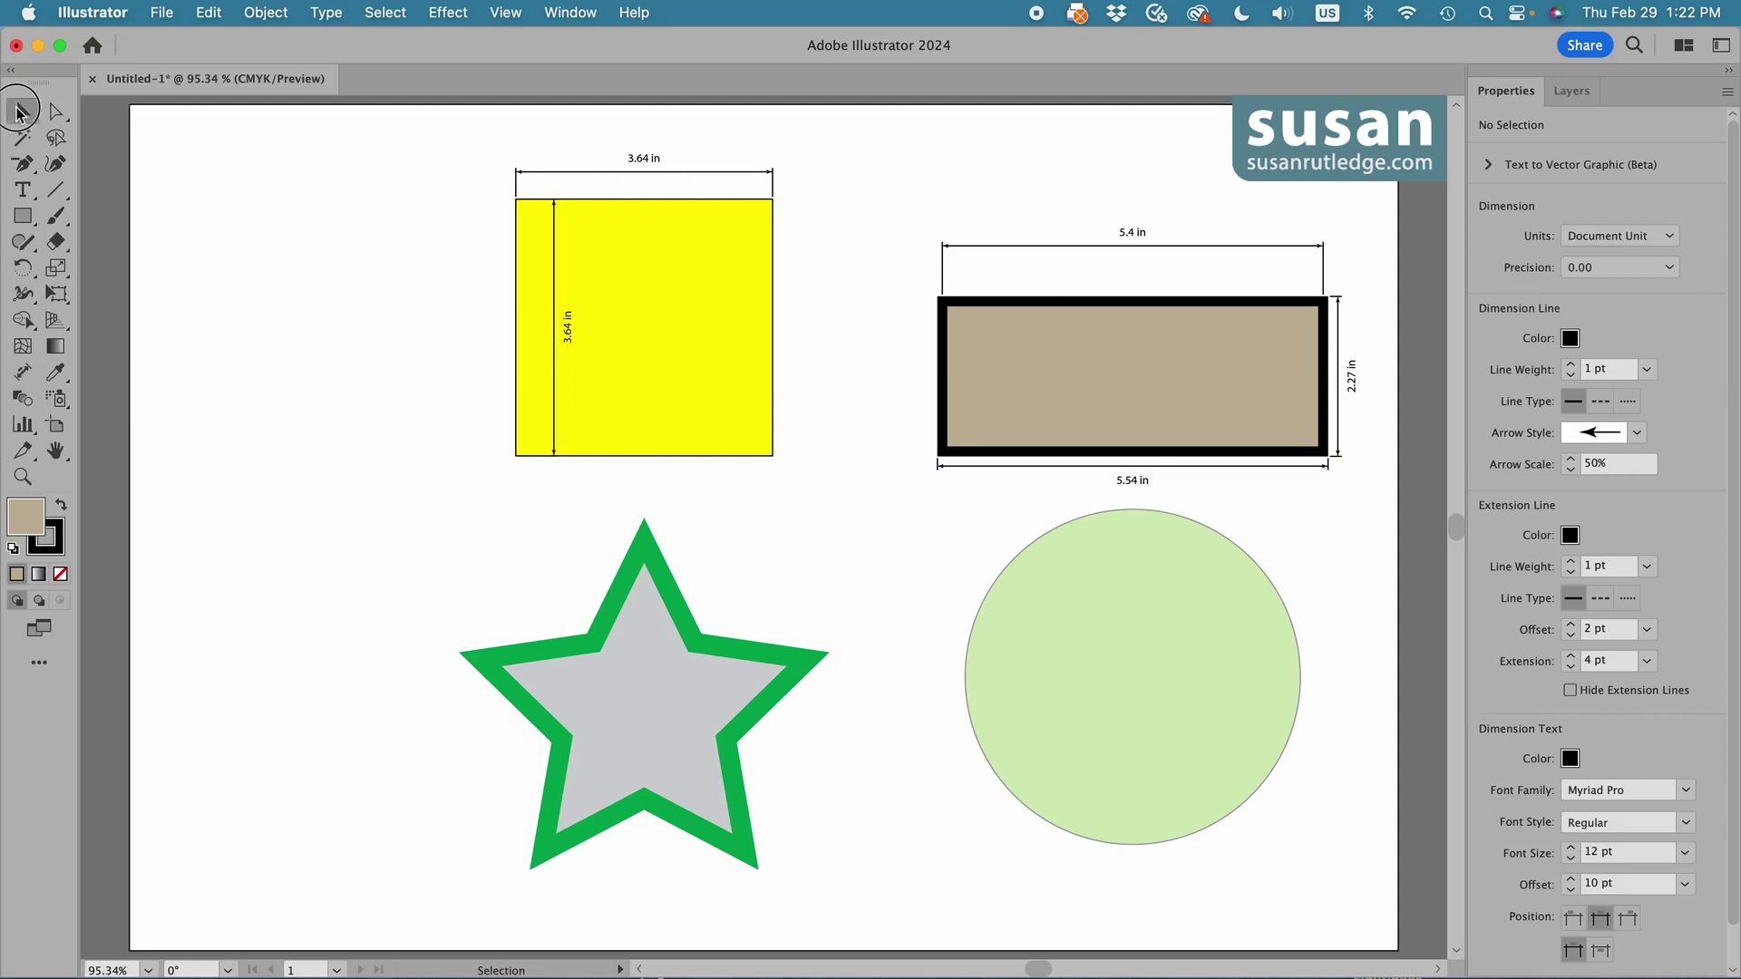
{"action": "left_click", "coordinate": [699, 643]}
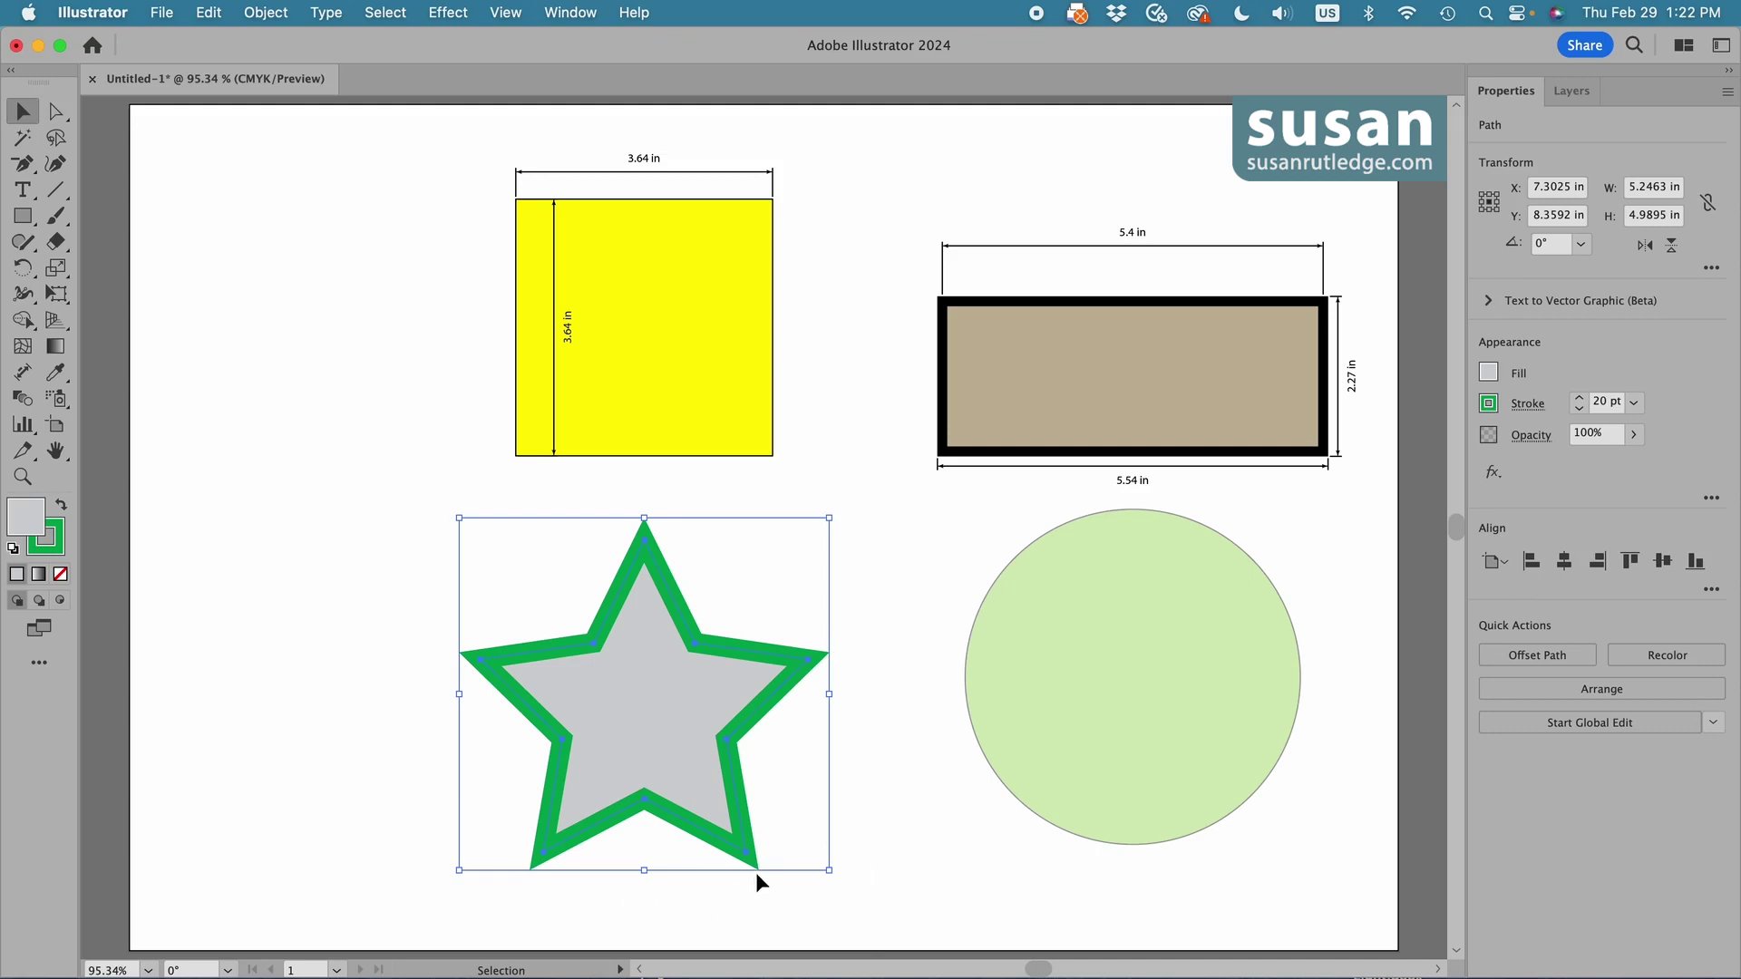
{"action": "left_click", "coordinate": [25, 373]}
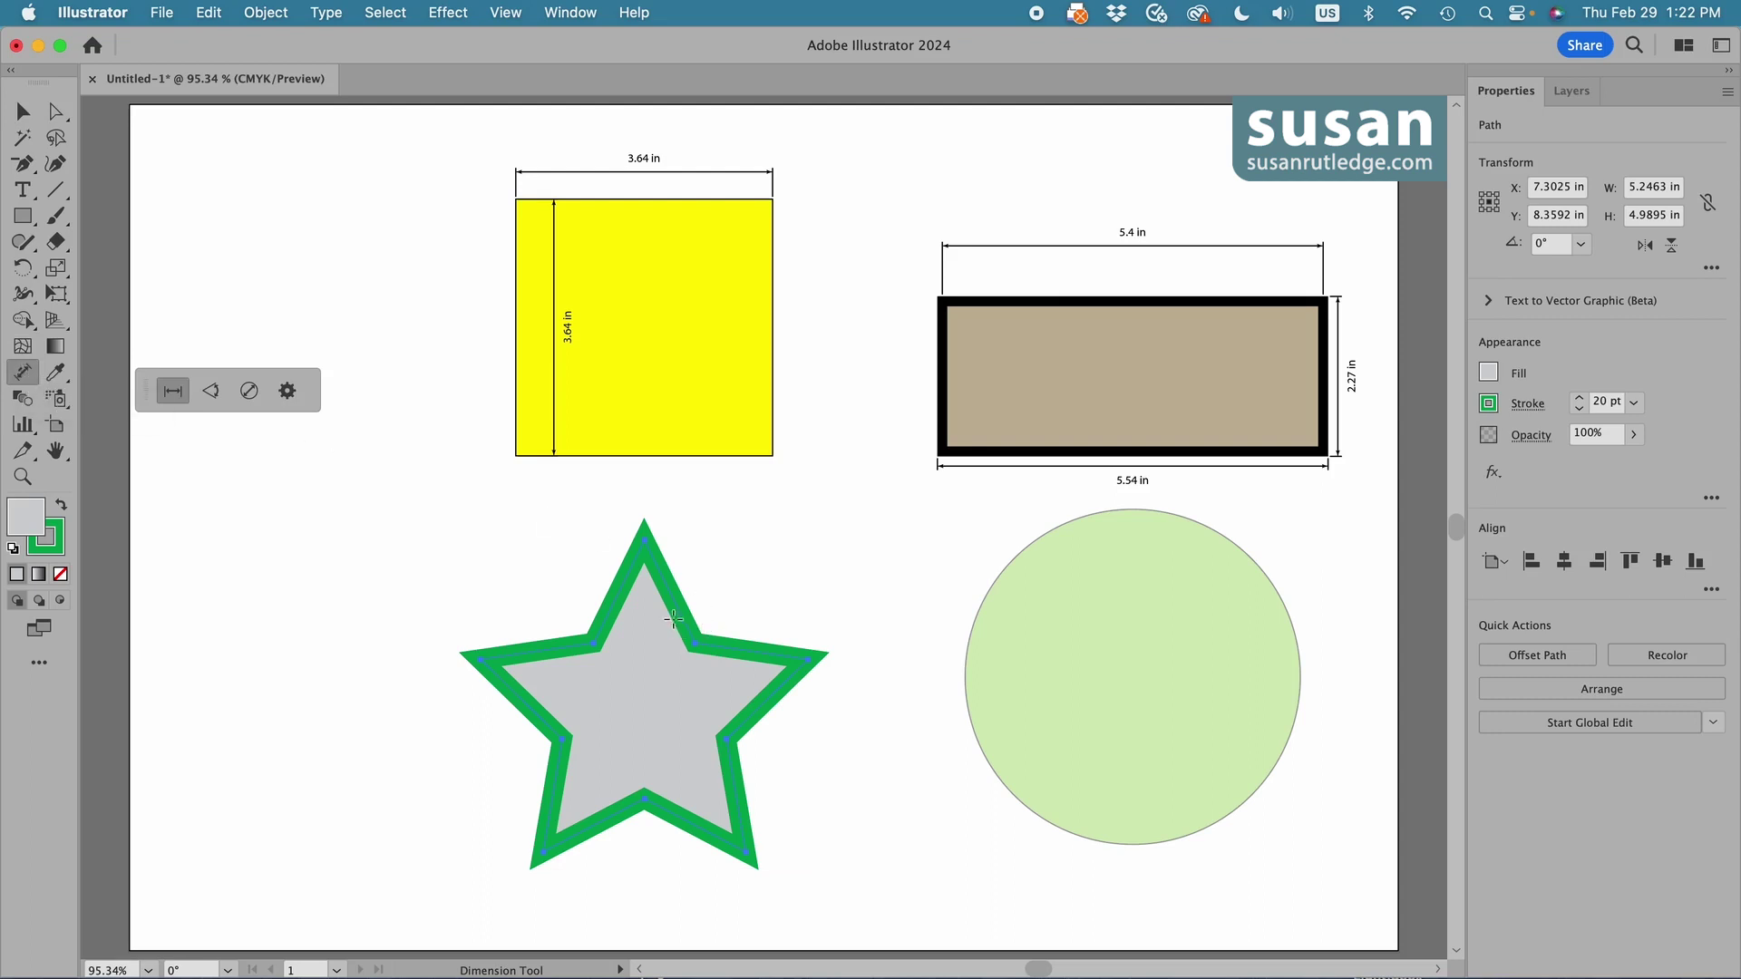
{"action": "key", "text": "alt"}
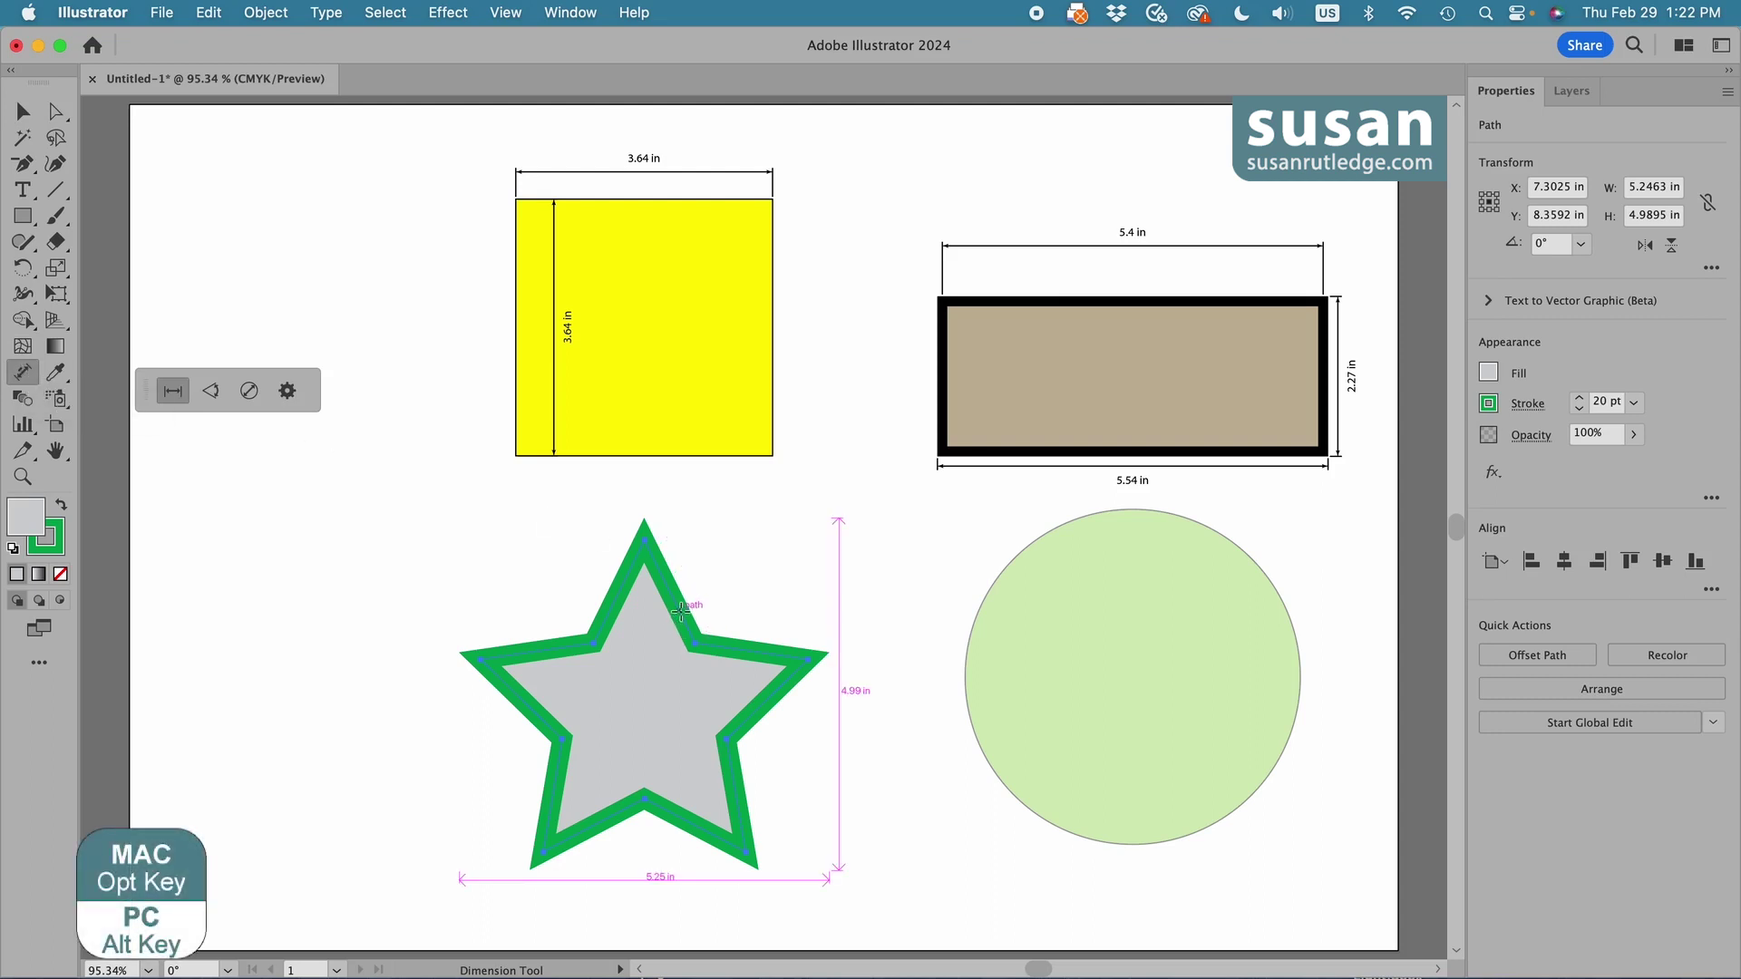
{"action": "left_click", "coordinate": [681, 611]}
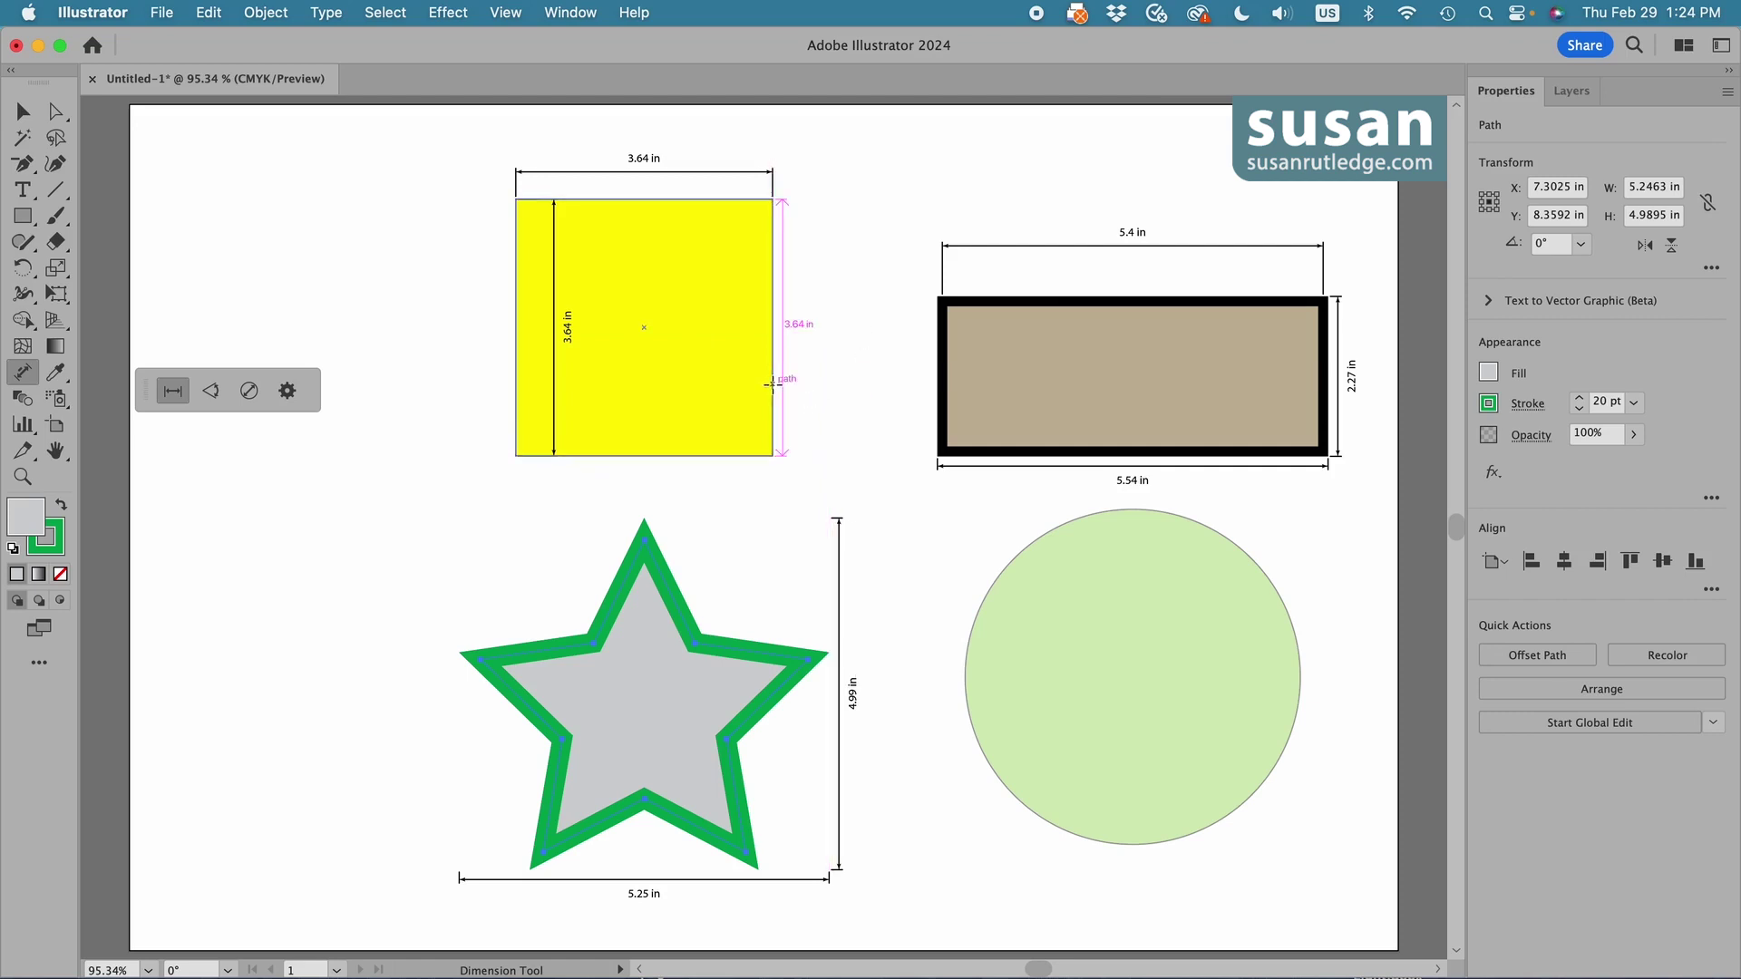
Add a 2.4 in dimension across the gap from the square's right edge to the rectangle.
{"action": "left_click_drag", "start_coordinate": [771, 383], "coordinate": [941, 396]}
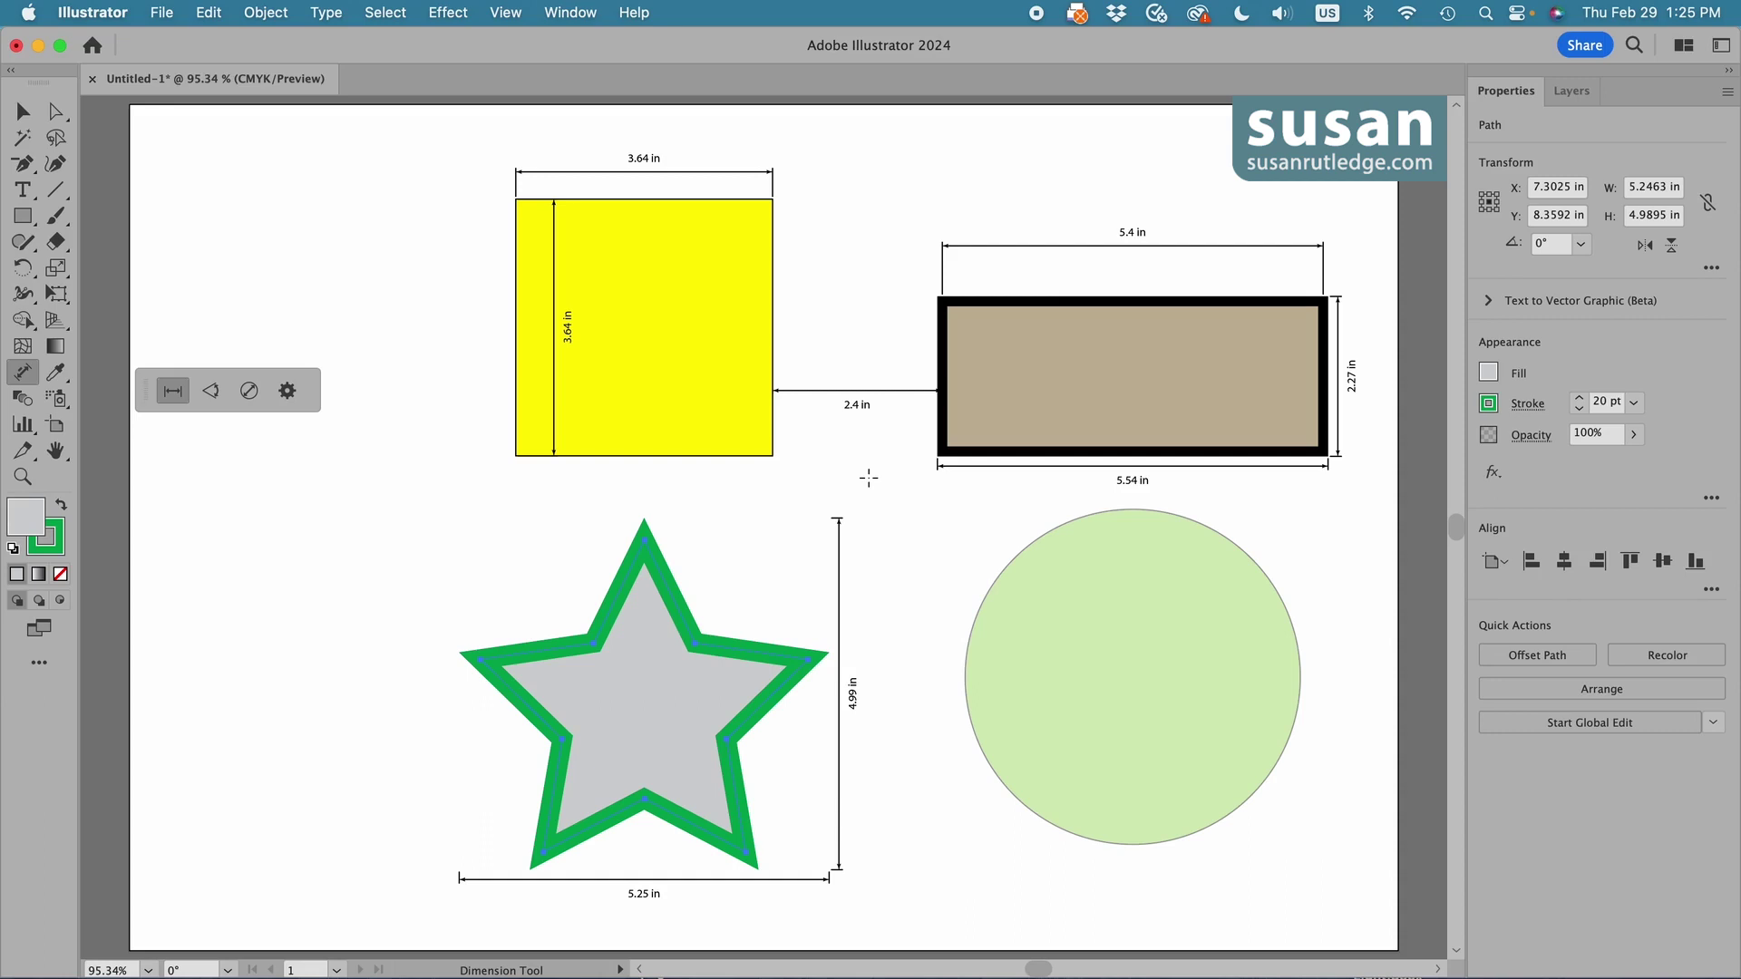
In Angular Dimension mode, add 90° and 270° angles at the square's corner and 52.54° at the star's tip.
{"action": "left_click", "coordinate": [214, 394]}
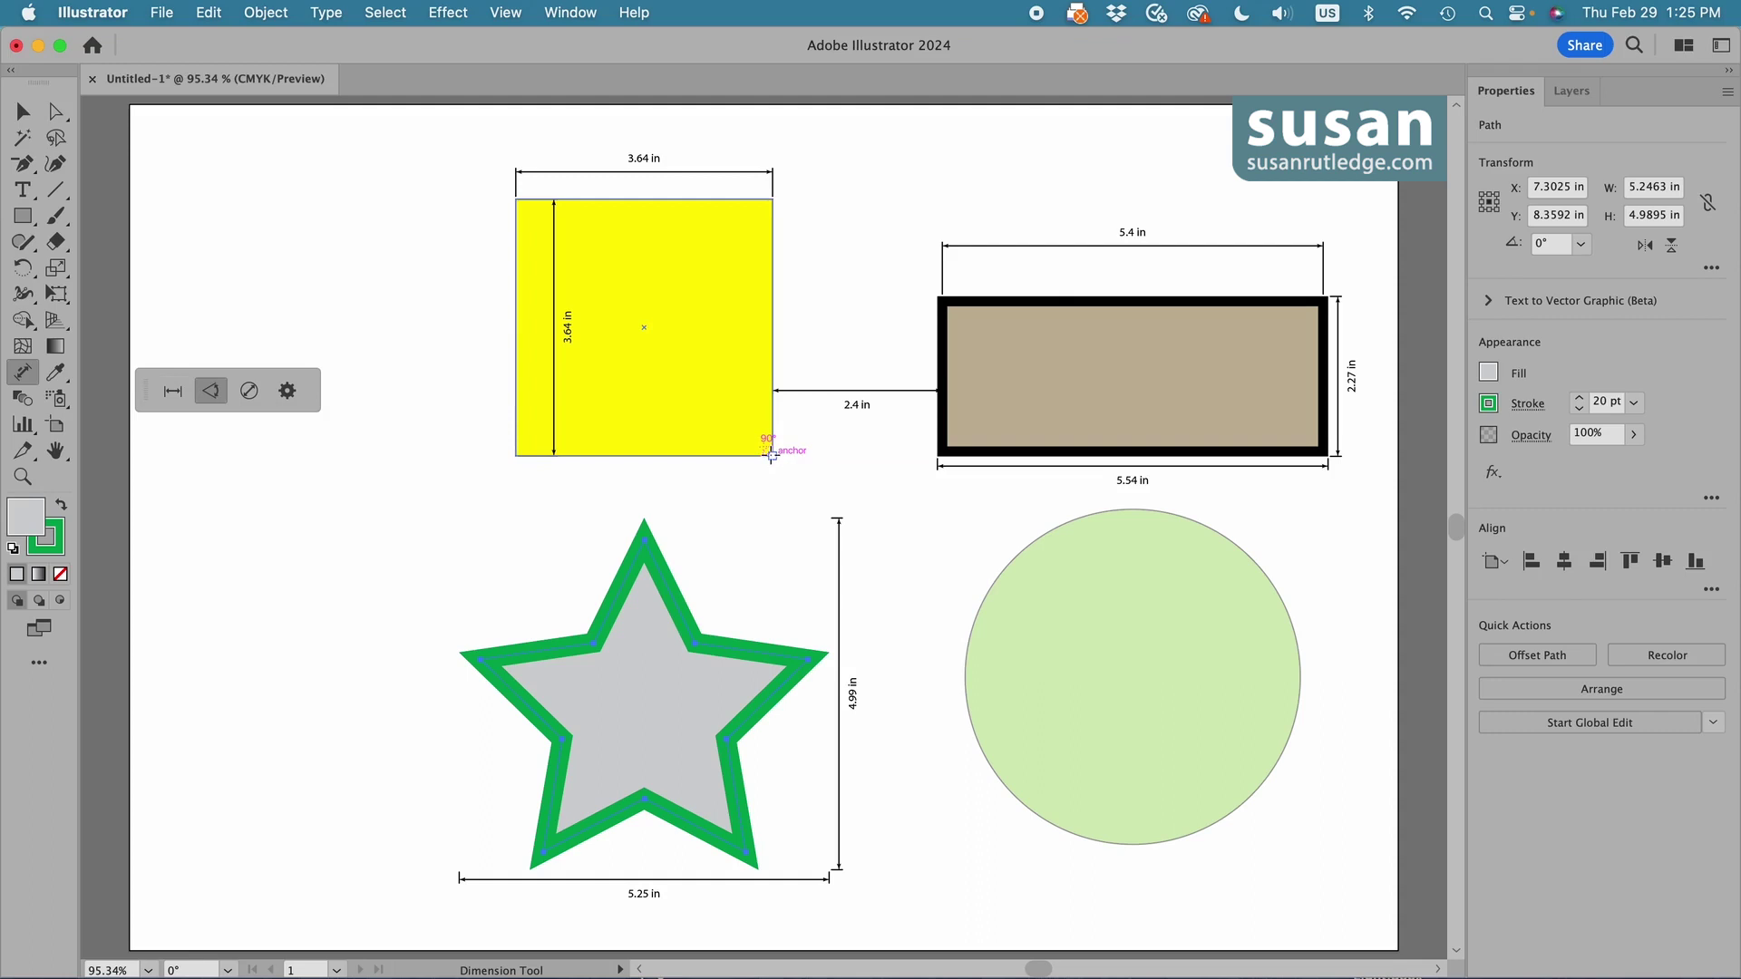
{"action": "left_click_drag", "start_coordinate": [772, 455], "coordinate": [695, 415]}
{"action": "left_click_drag", "start_coordinate": [773, 456], "coordinate": [816, 493]}
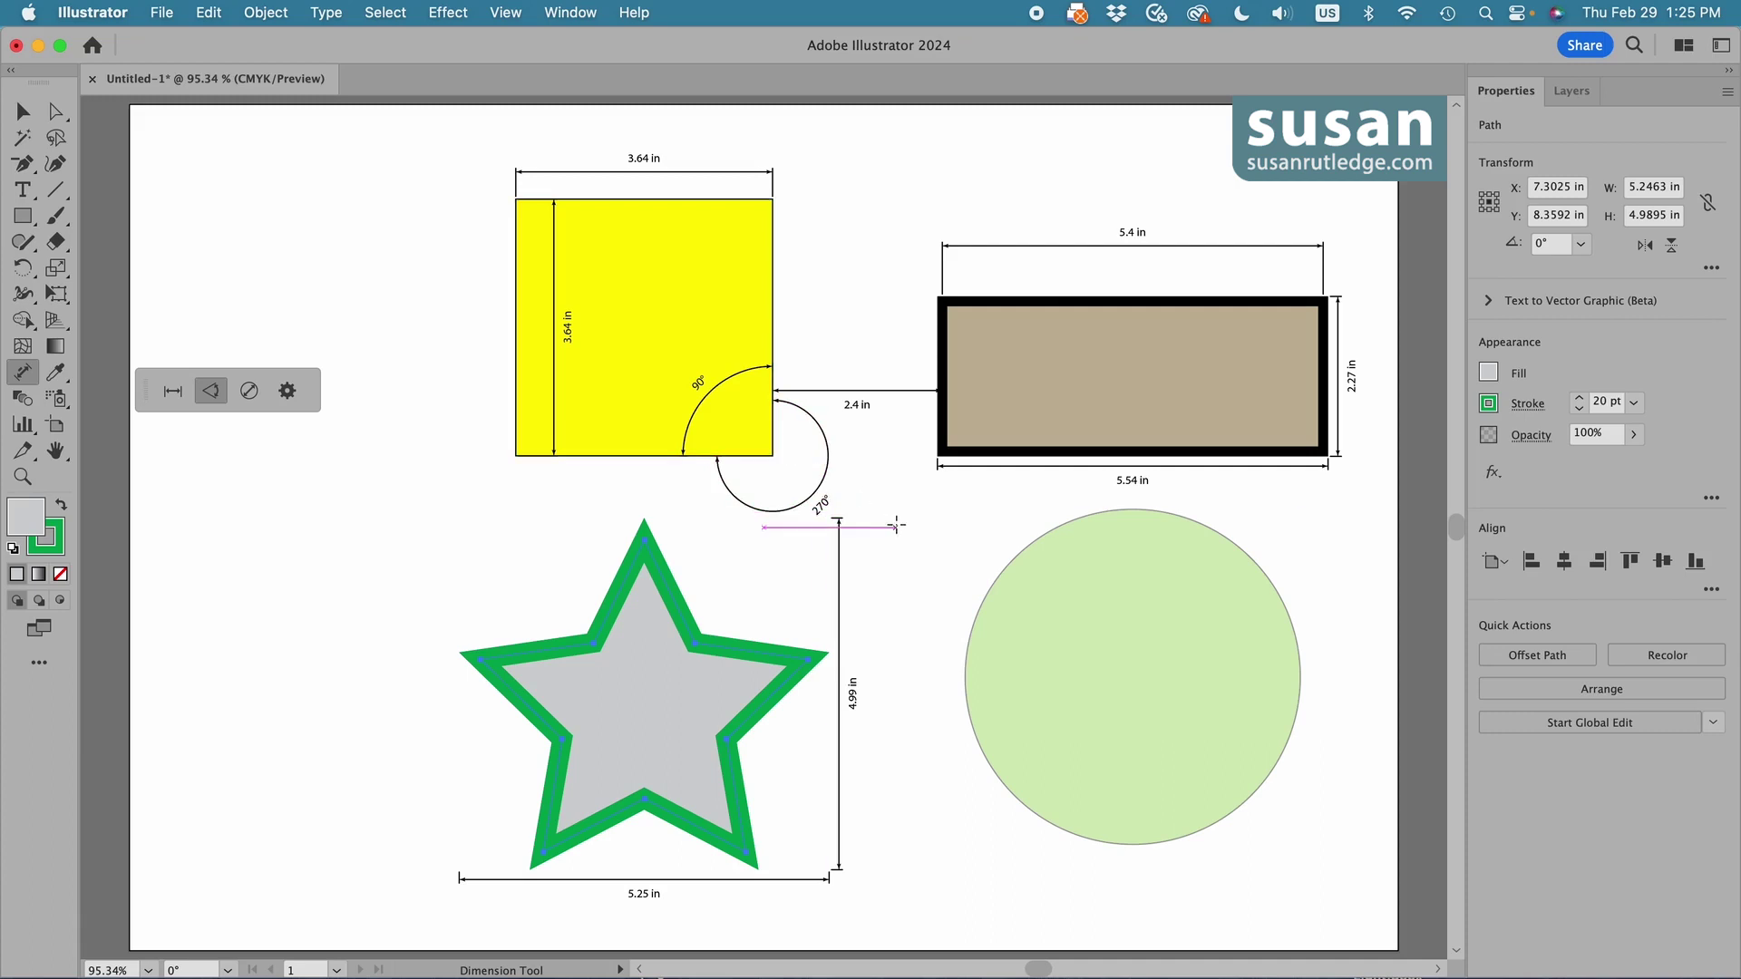
{"action": "left_click_drag", "start_coordinate": [643, 540], "coordinate": [644, 606]}
In Radial Dimension mode, add an R 2.38 in radius and a ⌀4.75 in diameter to the green circle.
{"action": "left_click", "coordinate": [249, 393]}
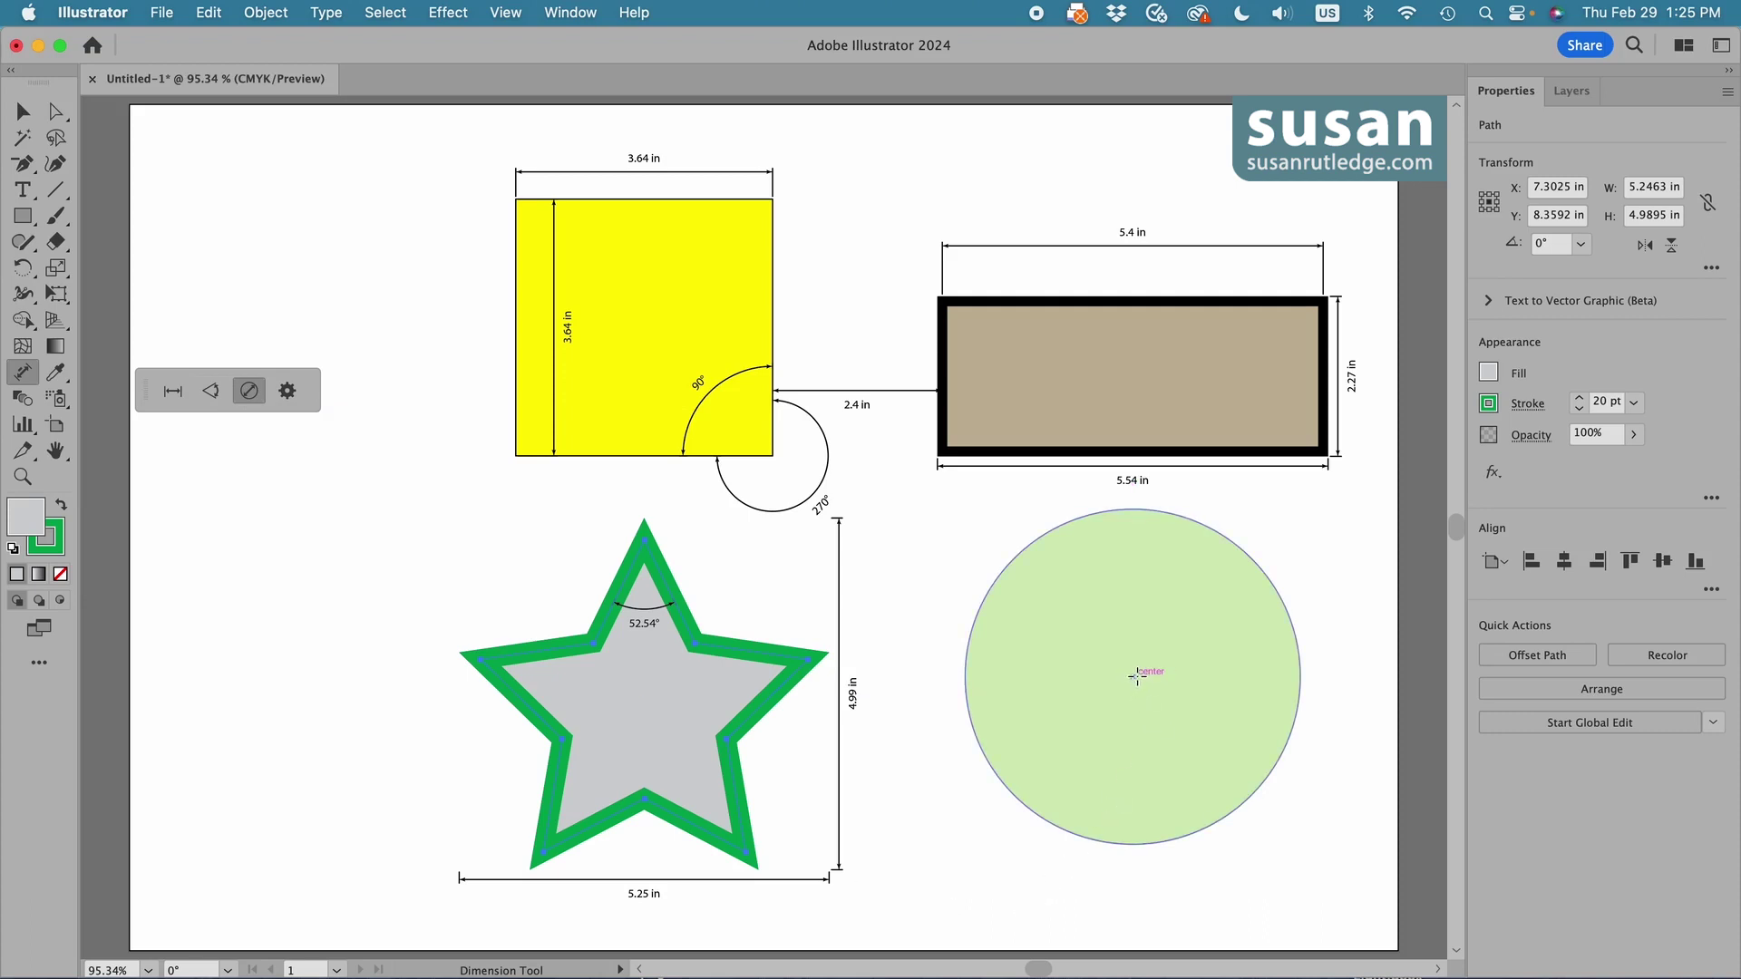
{"action": "left_click_drag", "start_coordinate": [1135, 675], "coordinate": [1297, 712]}
{"action": "left_click_drag", "start_coordinate": [1297, 712], "coordinate": [1298, 711]}
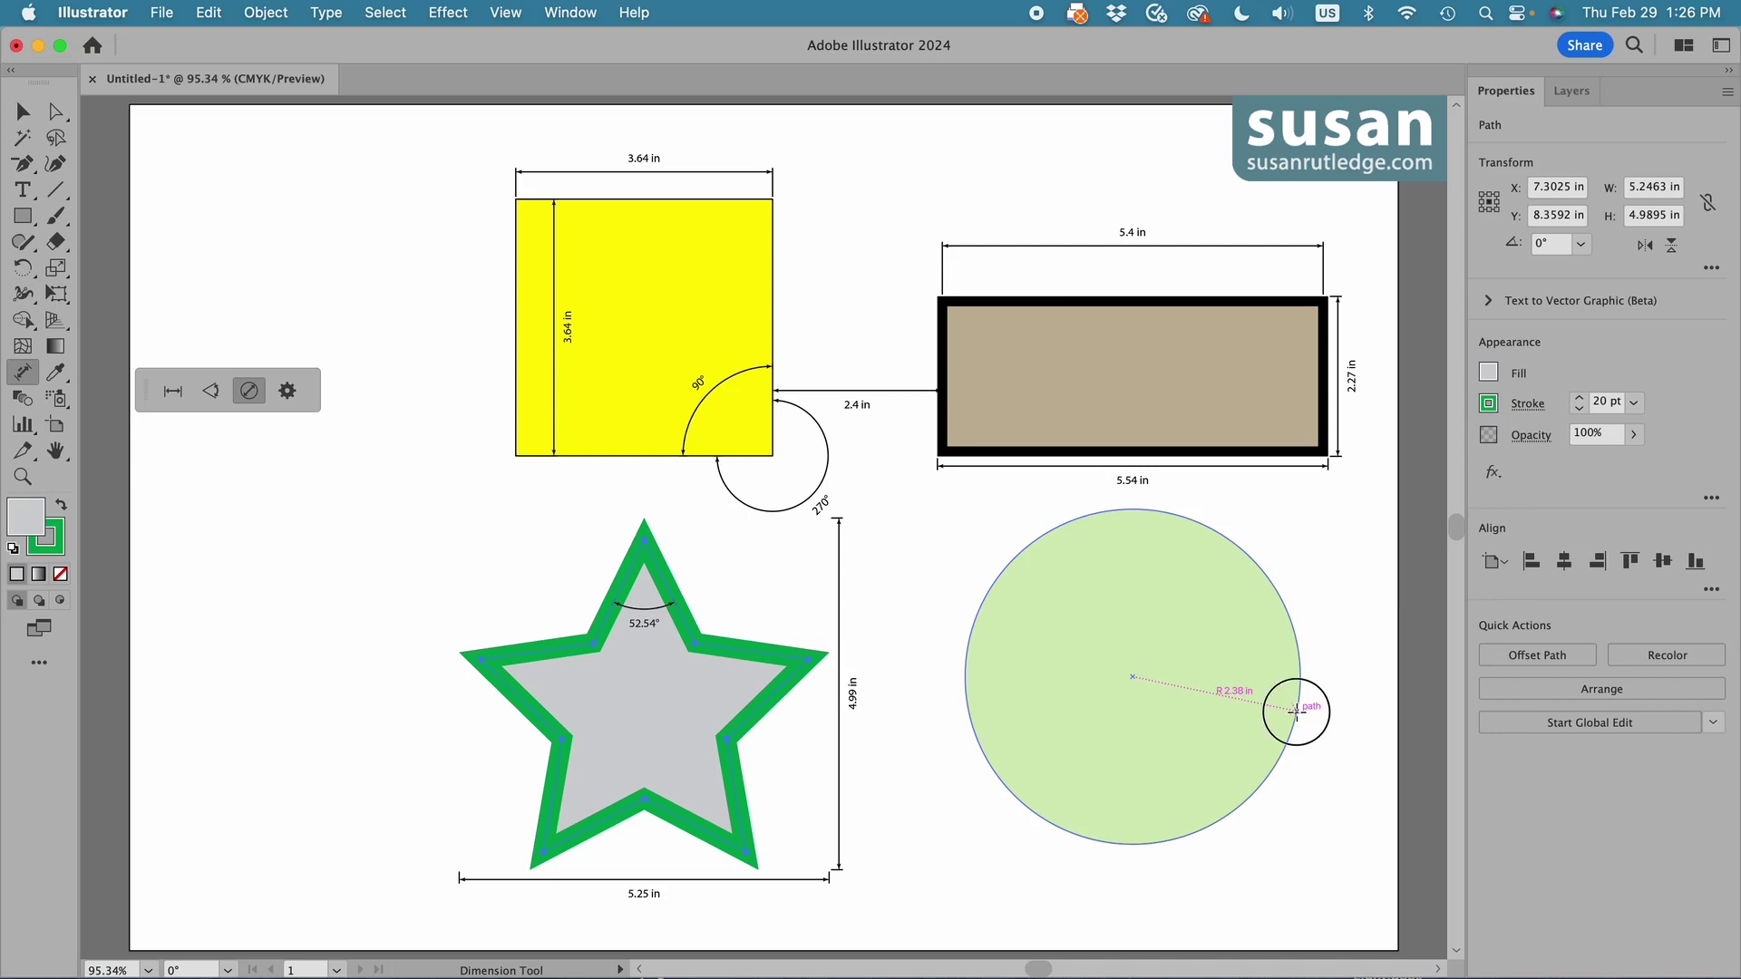
{"action": "left_click", "coordinate": [1313, 725]}
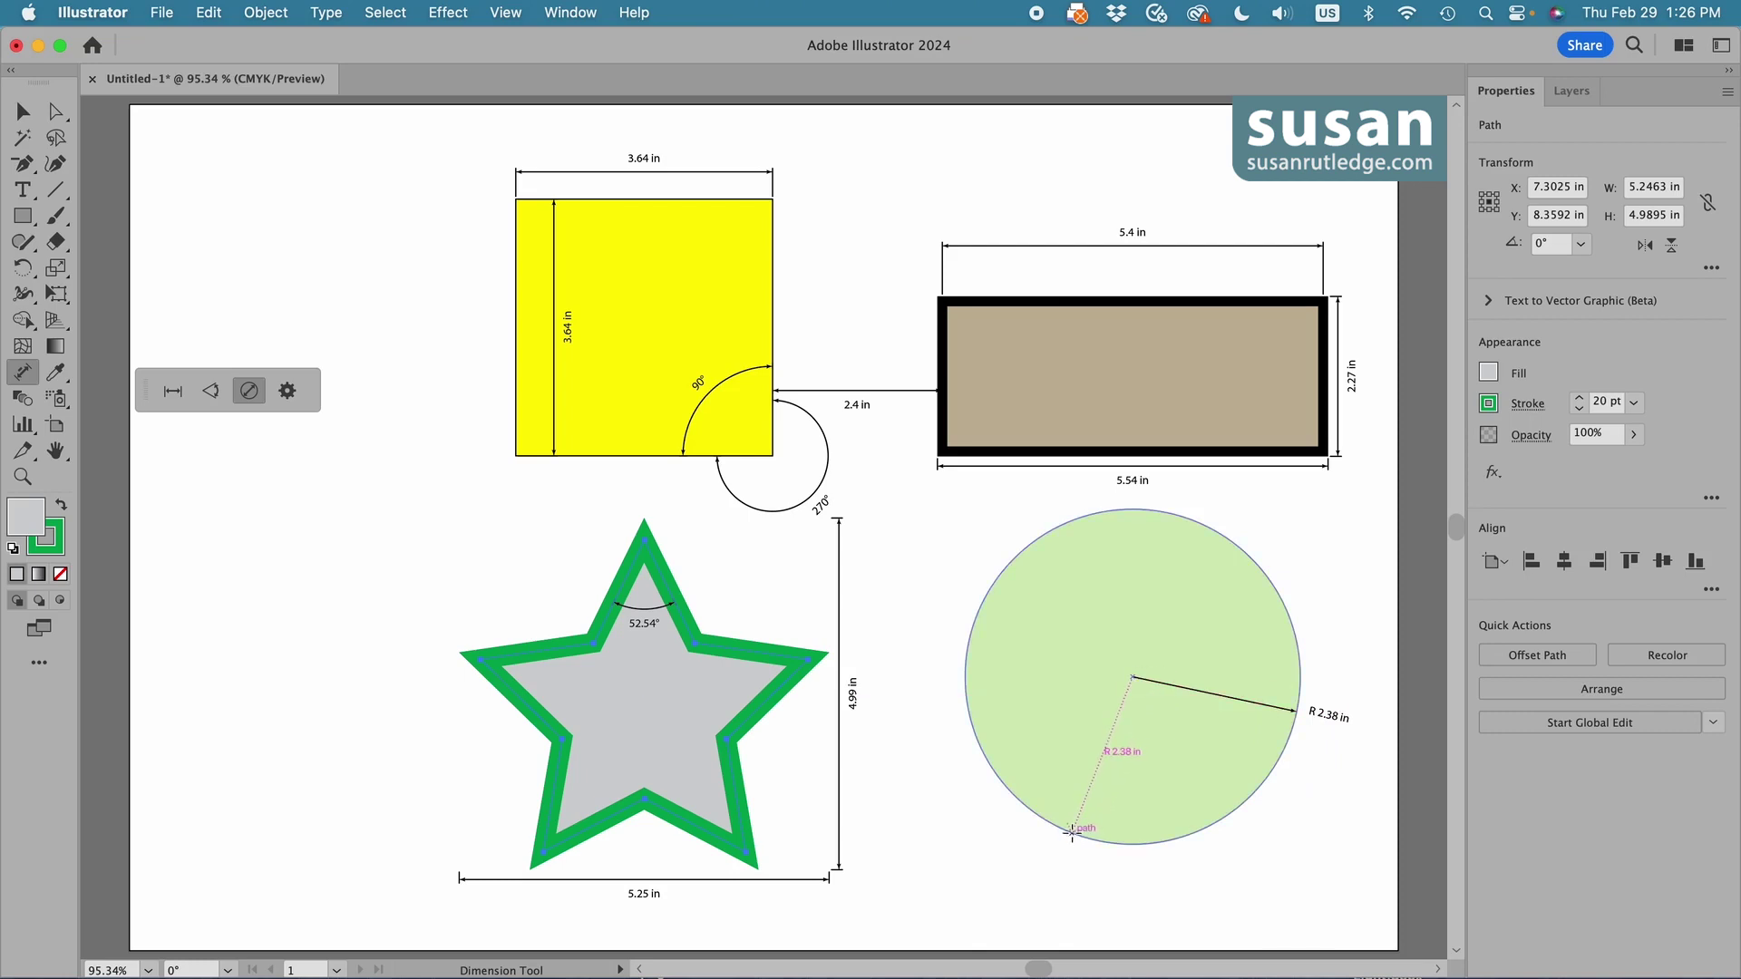
{"action": "left_click_drag", "start_coordinate": [1043, 818], "coordinate": [1001, 778]}
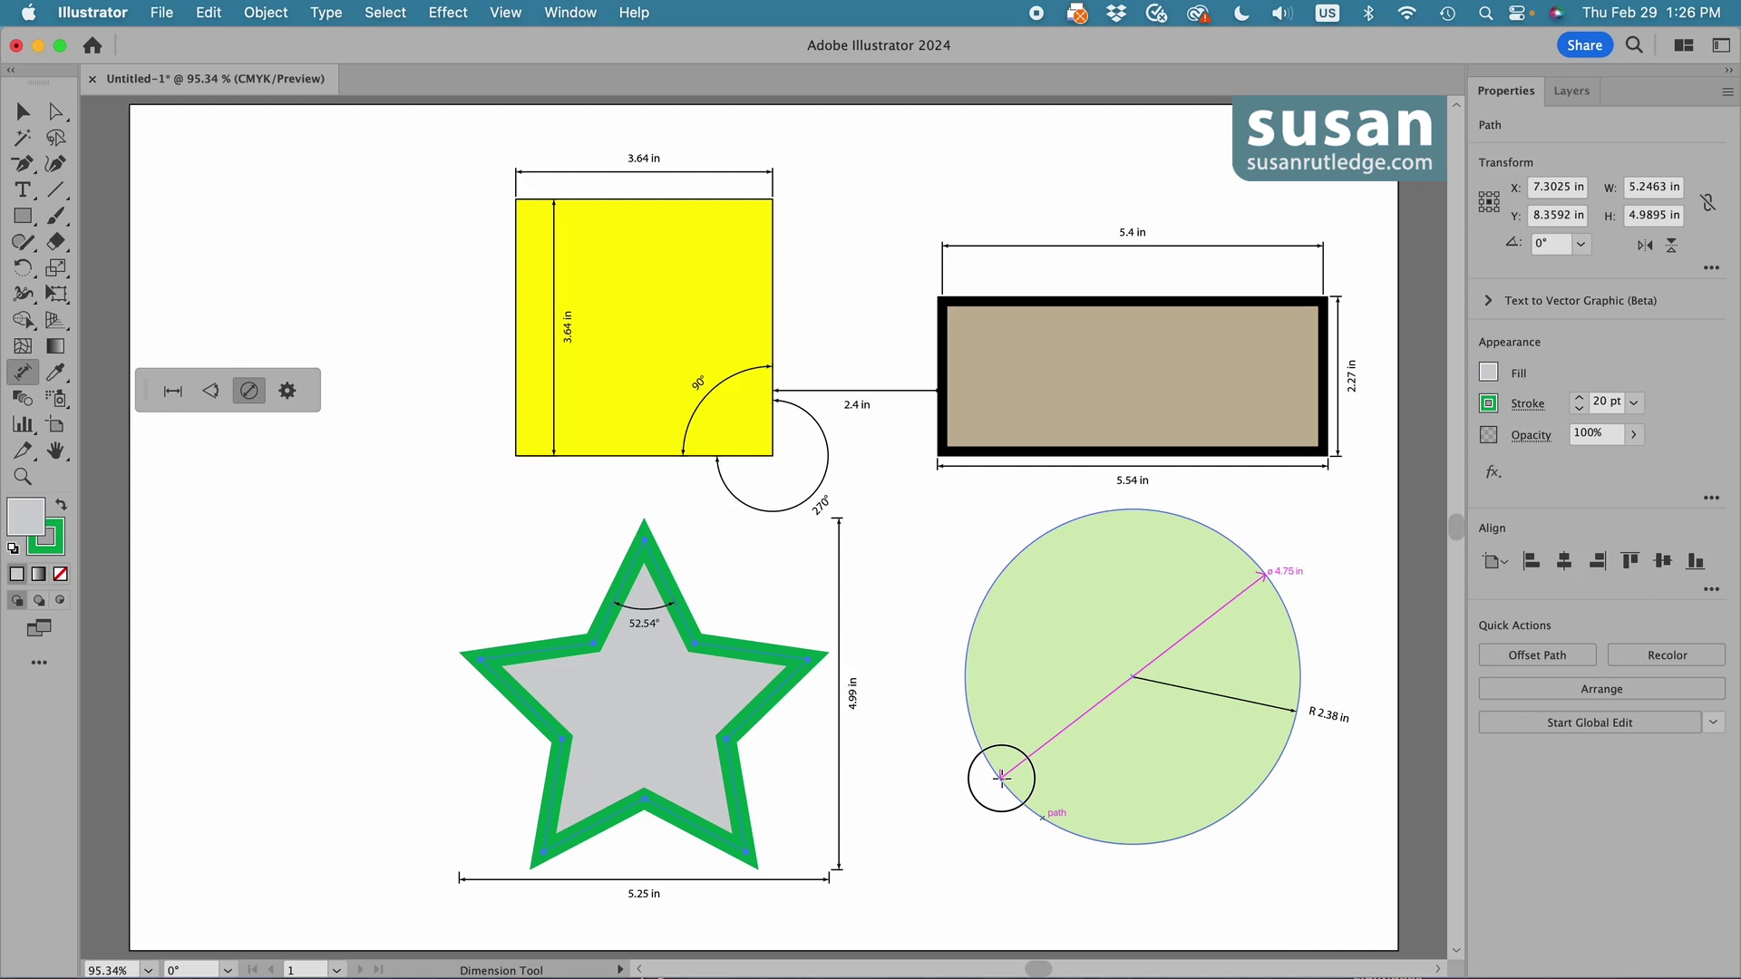
{"action": "left_click_drag", "start_coordinate": [1002, 779], "coordinate": [1001, 778]}
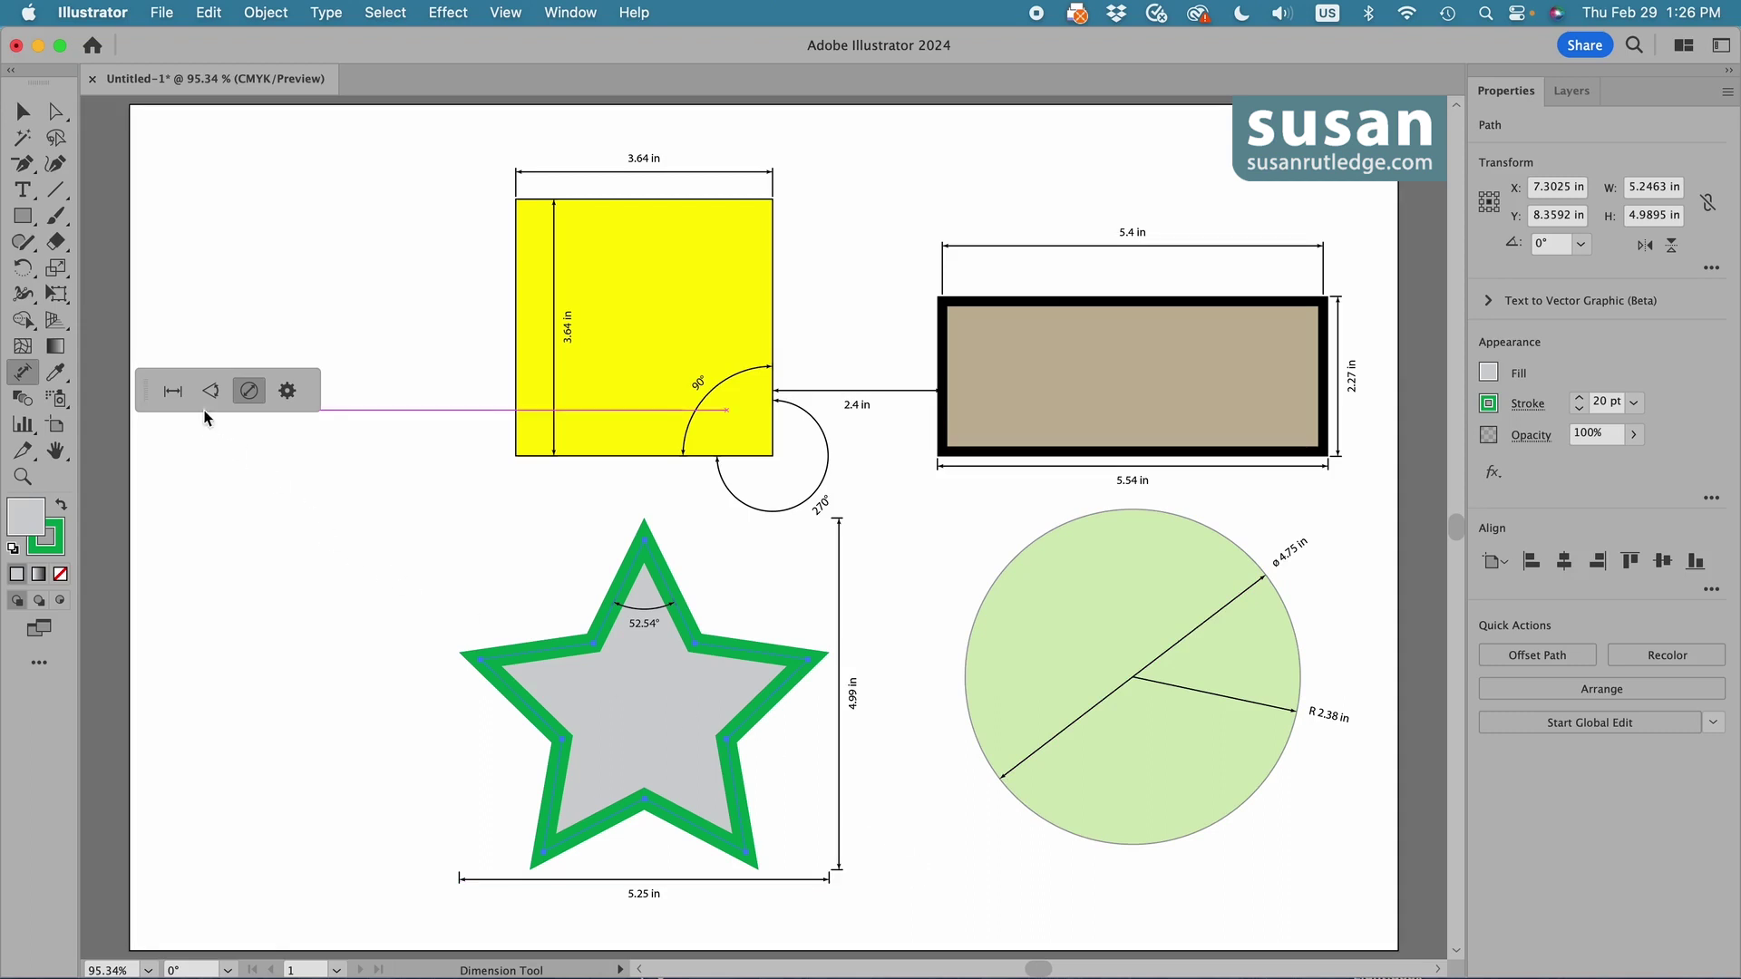
{"action": "left_click", "coordinate": [290, 397]}
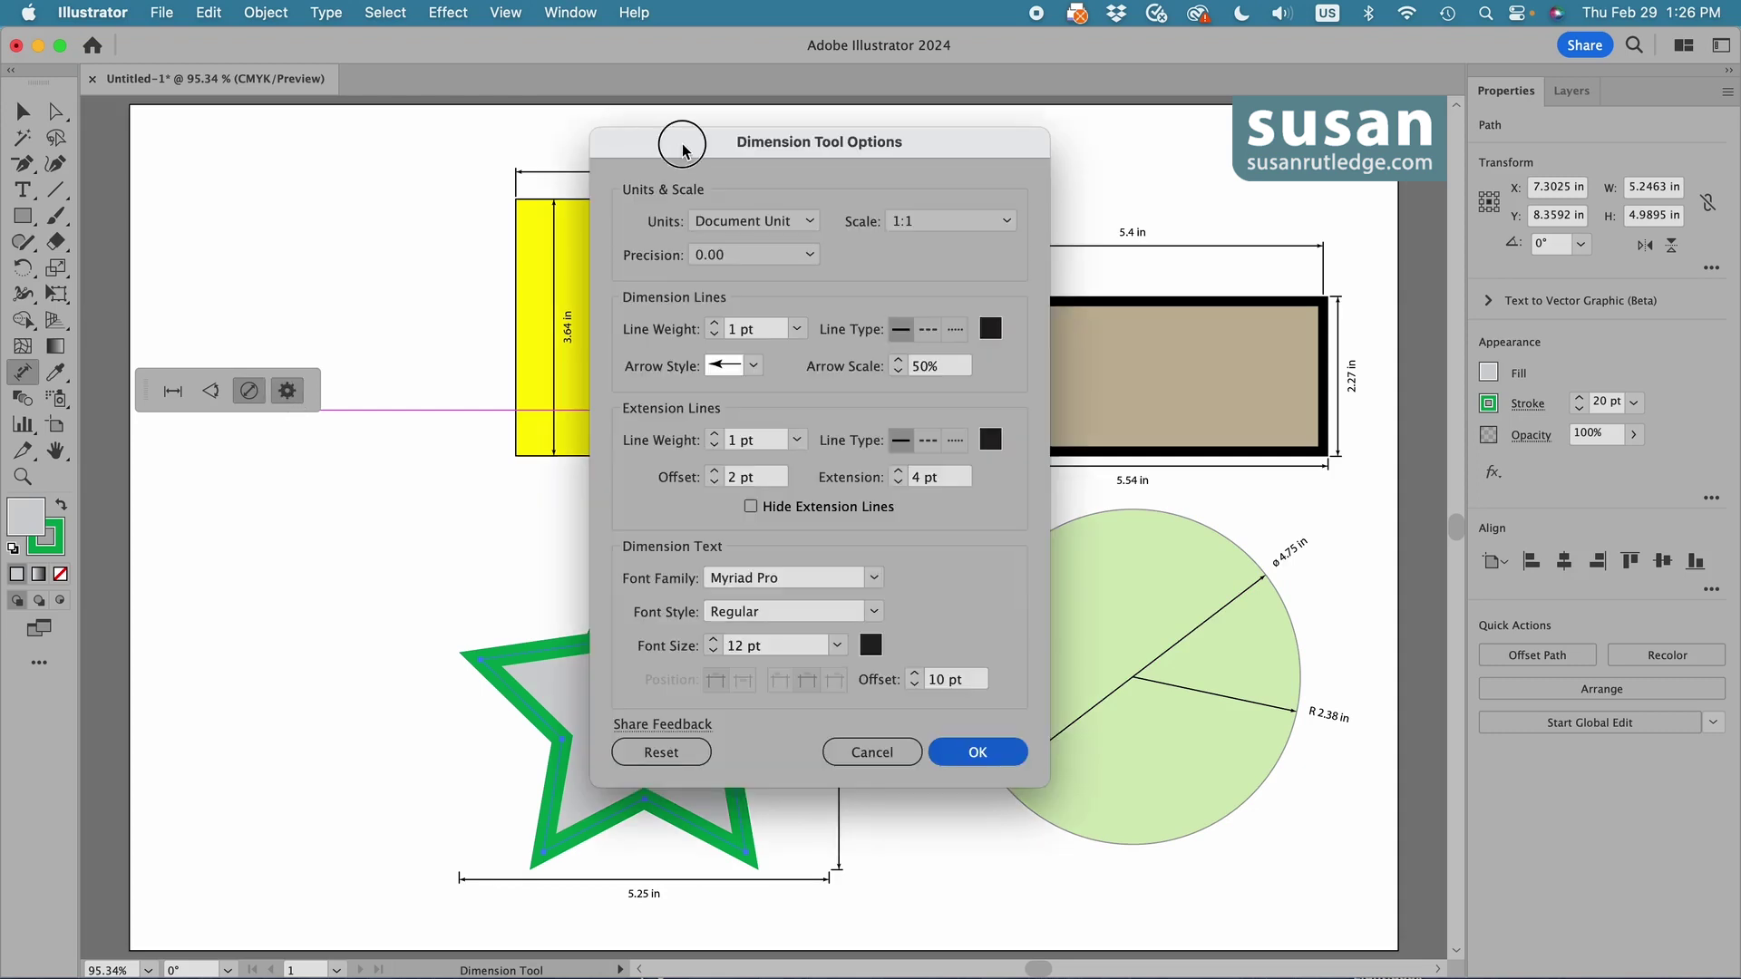
{"action": "left_click_drag", "start_coordinate": [681, 145], "coordinate": [544, 142]}
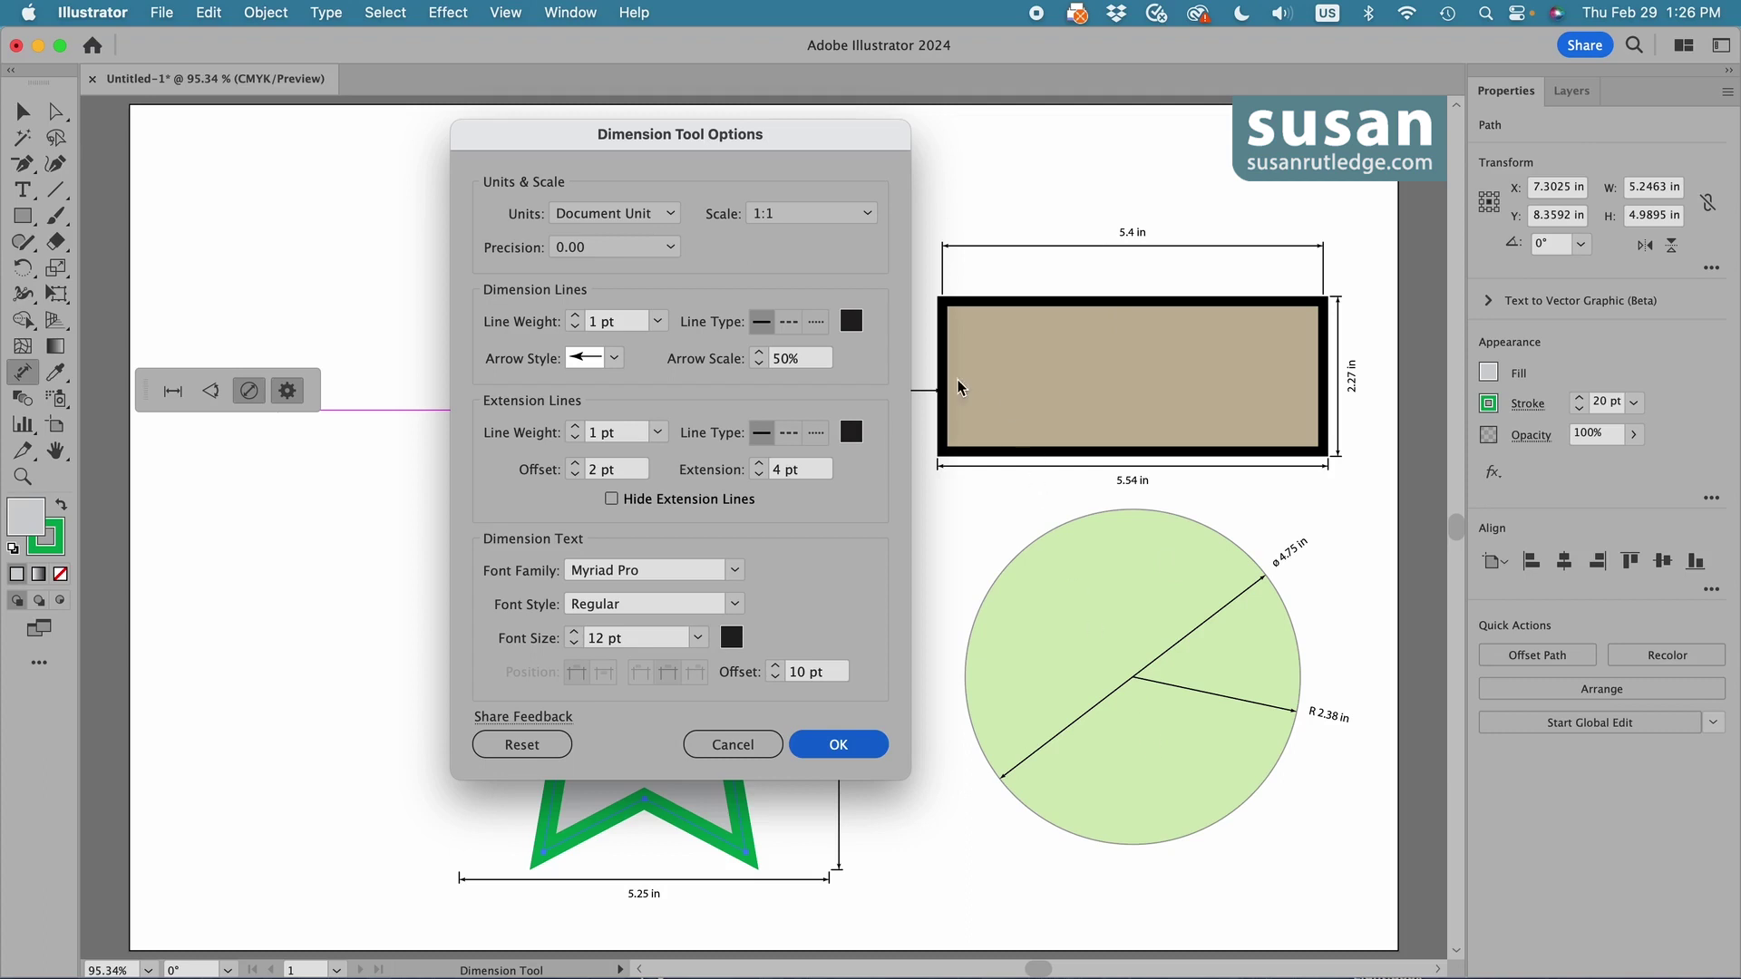
{"action": "left_click_drag", "start_coordinate": [545, 138], "coordinate": [255, 132]}
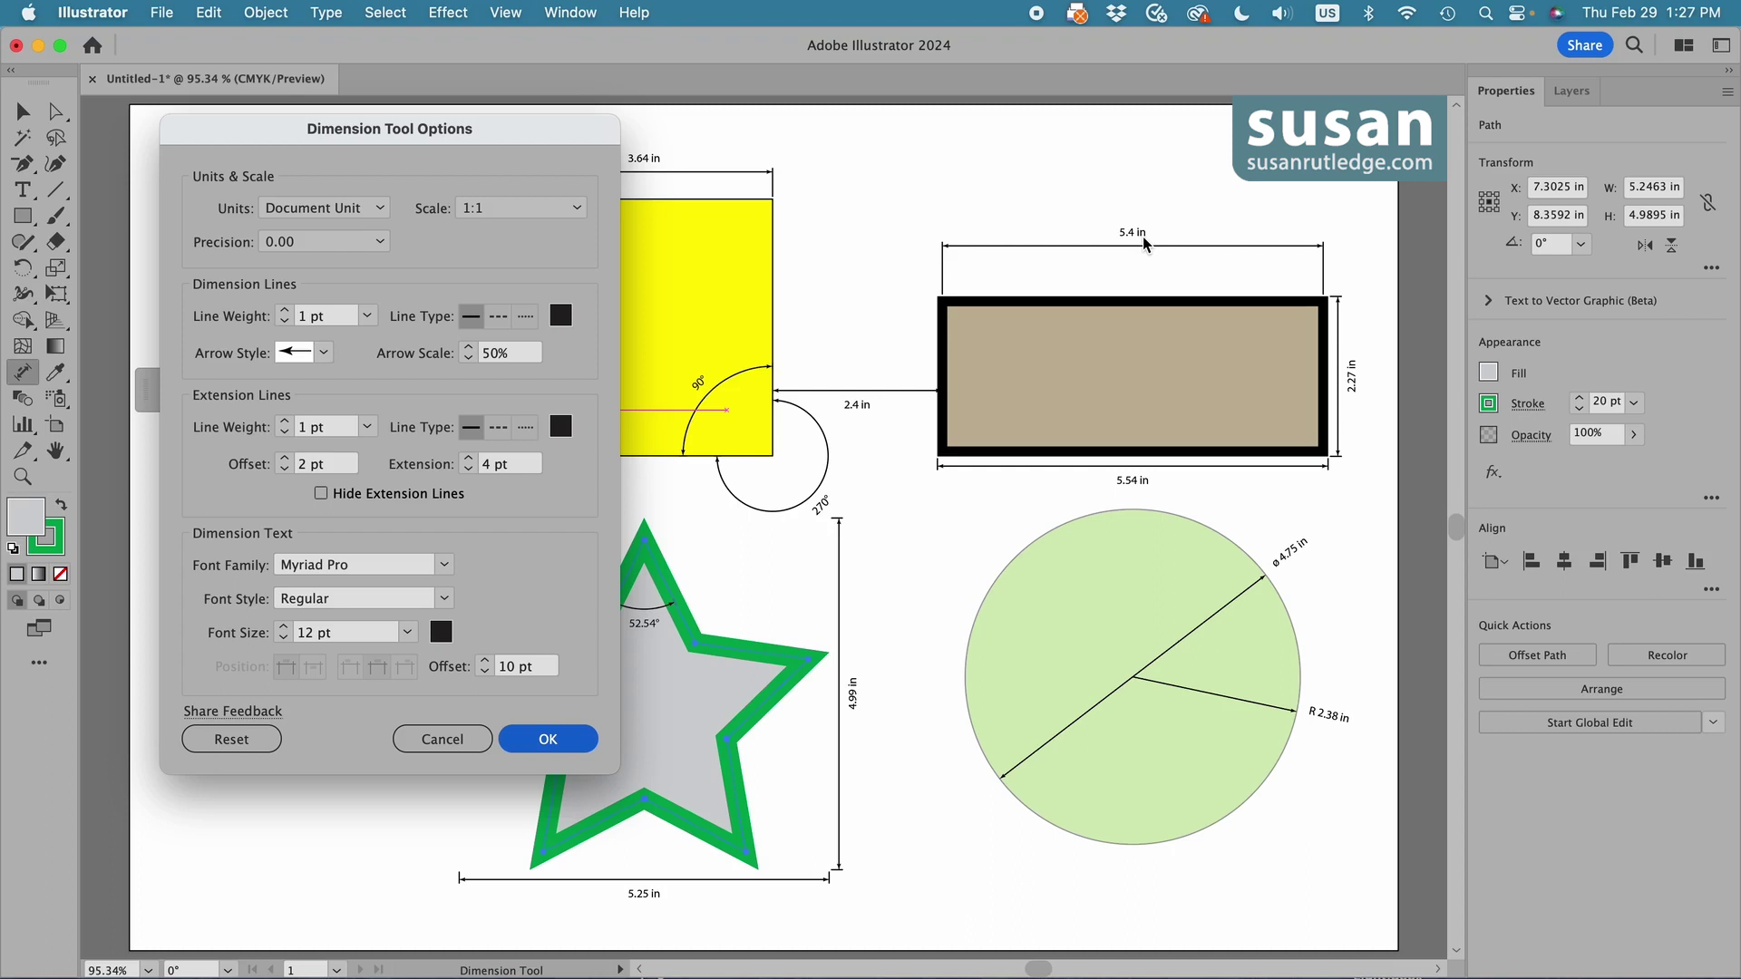
{"action": "left_click", "coordinate": [381, 210]}
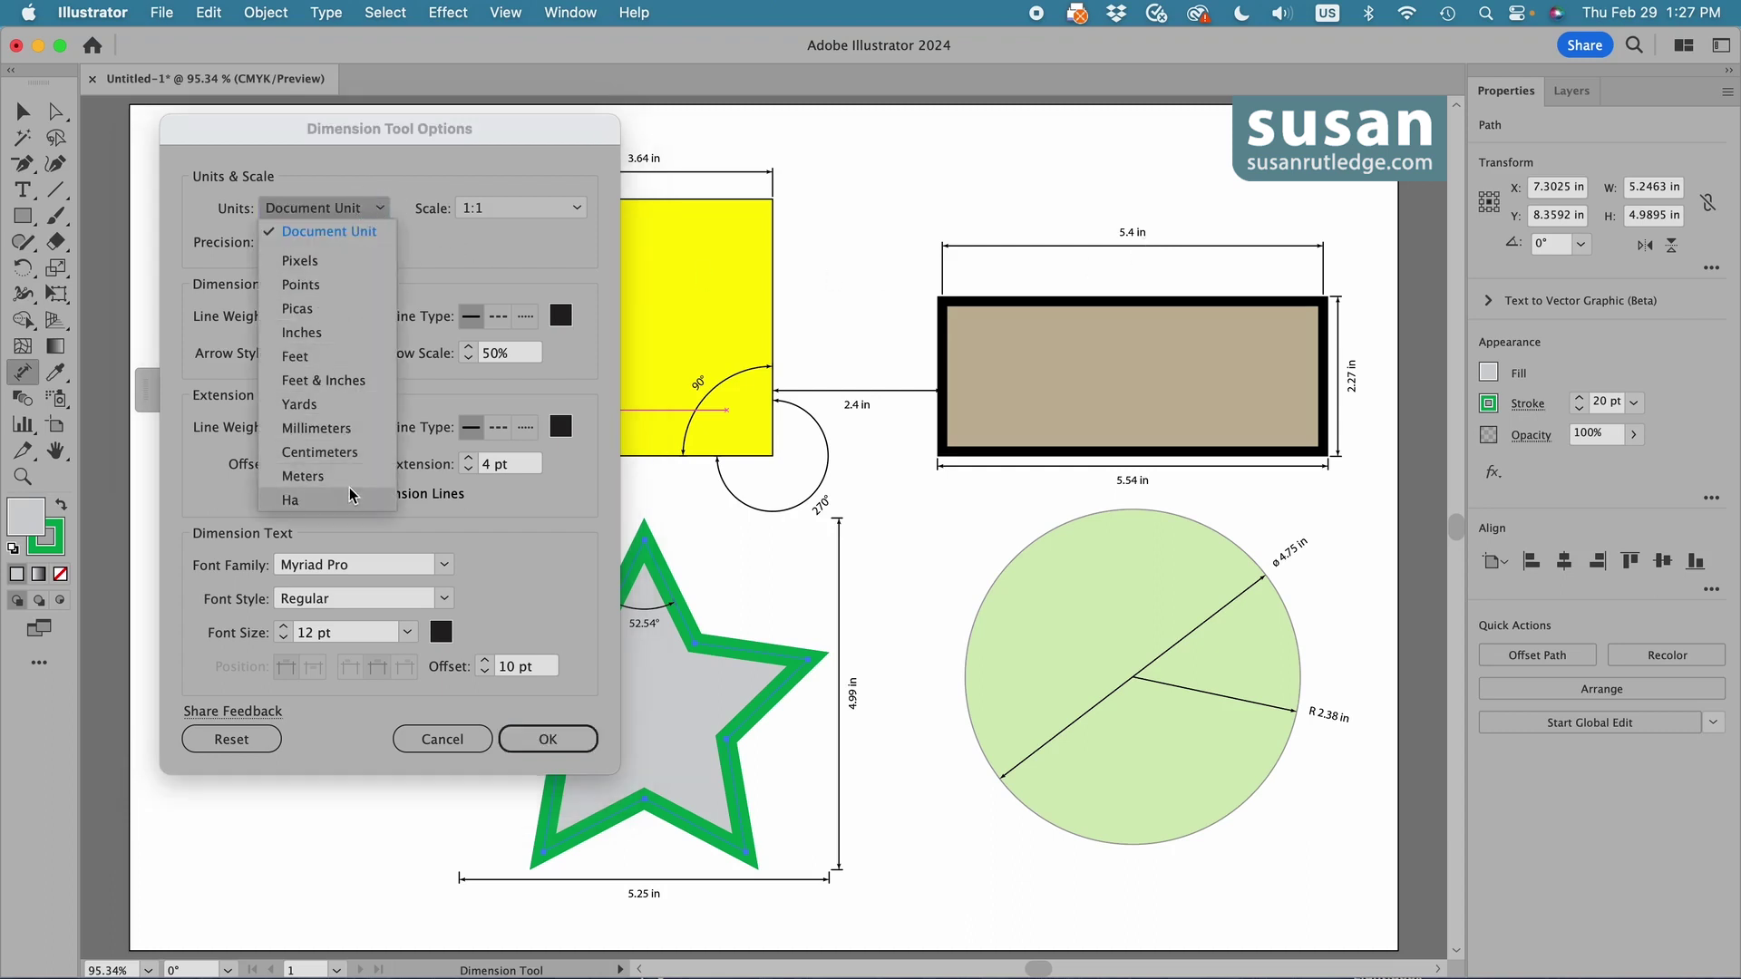
{"action": "left_click", "coordinate": [450, 253]}
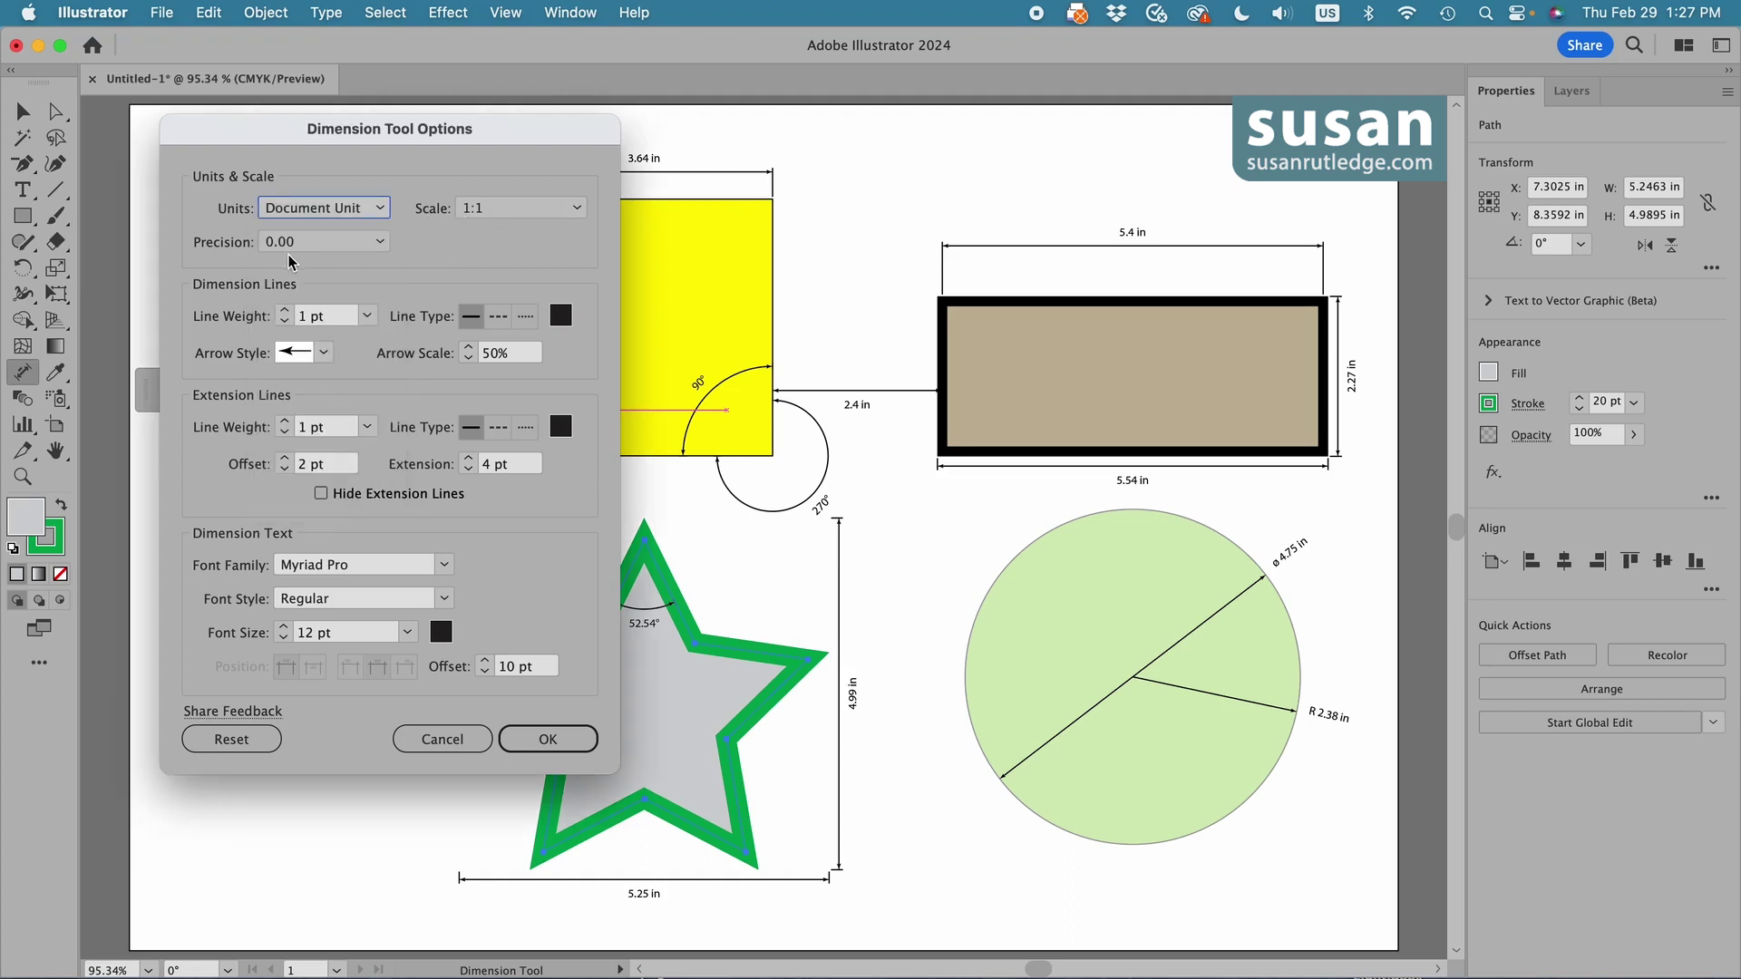
{"action": "left_click", "coordinate": [380, 255]}
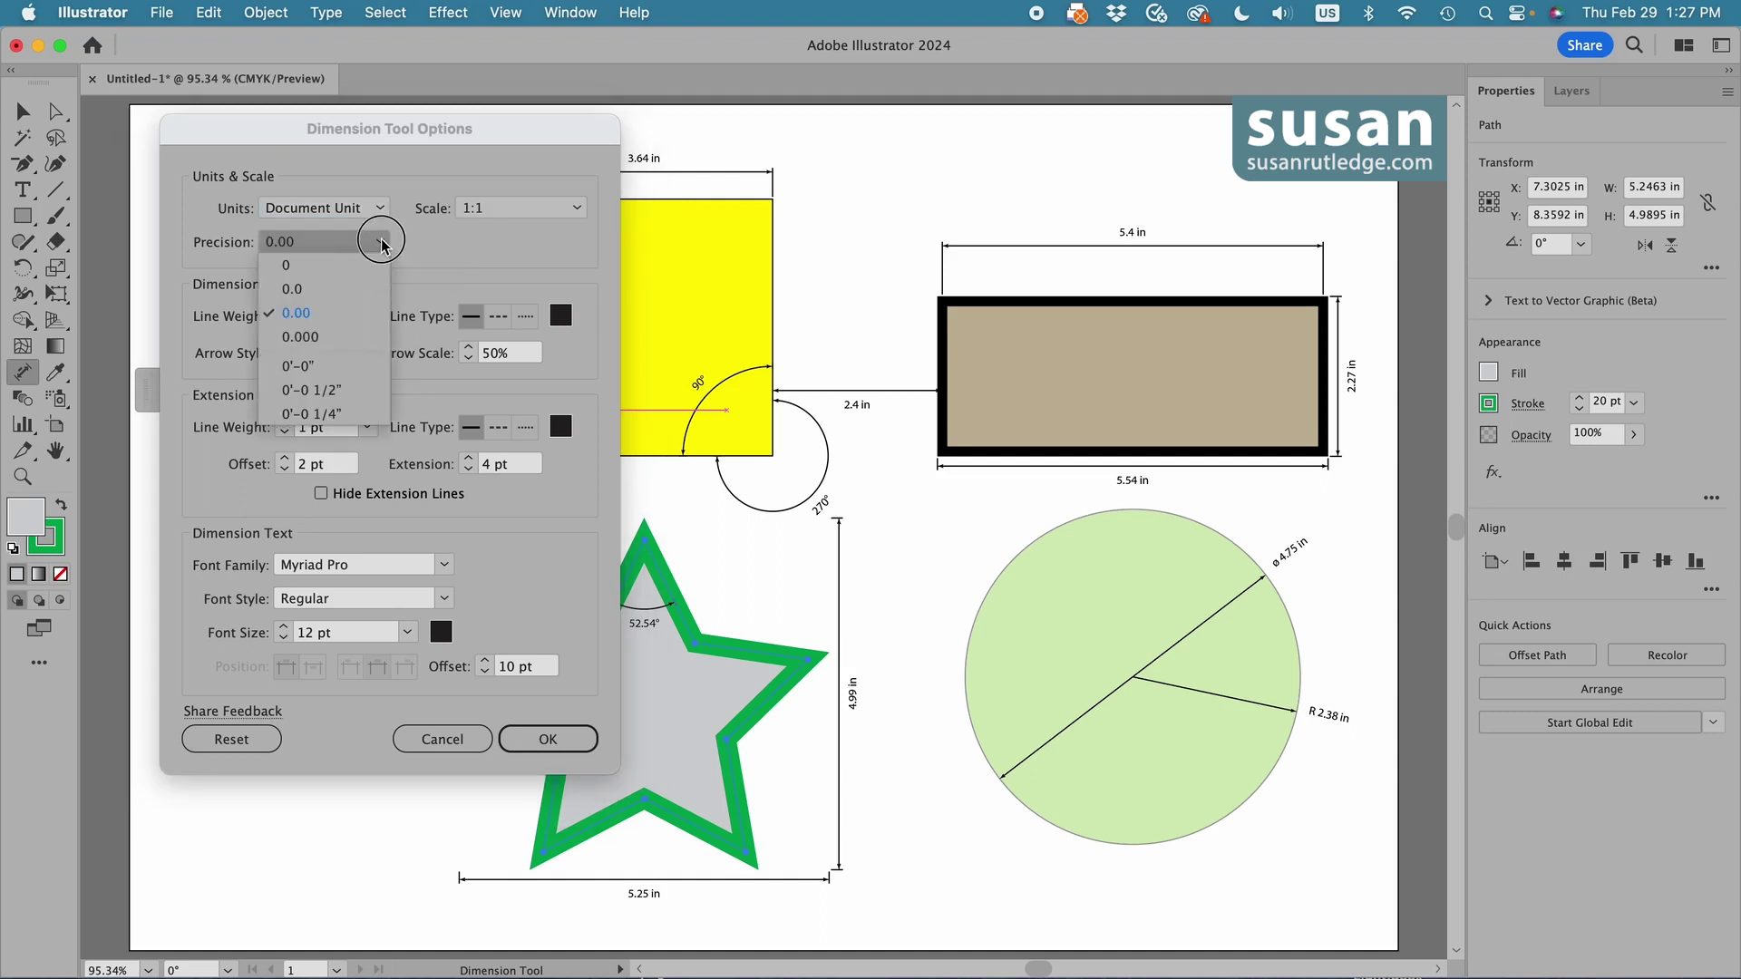
{"action": "left_click", "coordinate": [424, 246]}
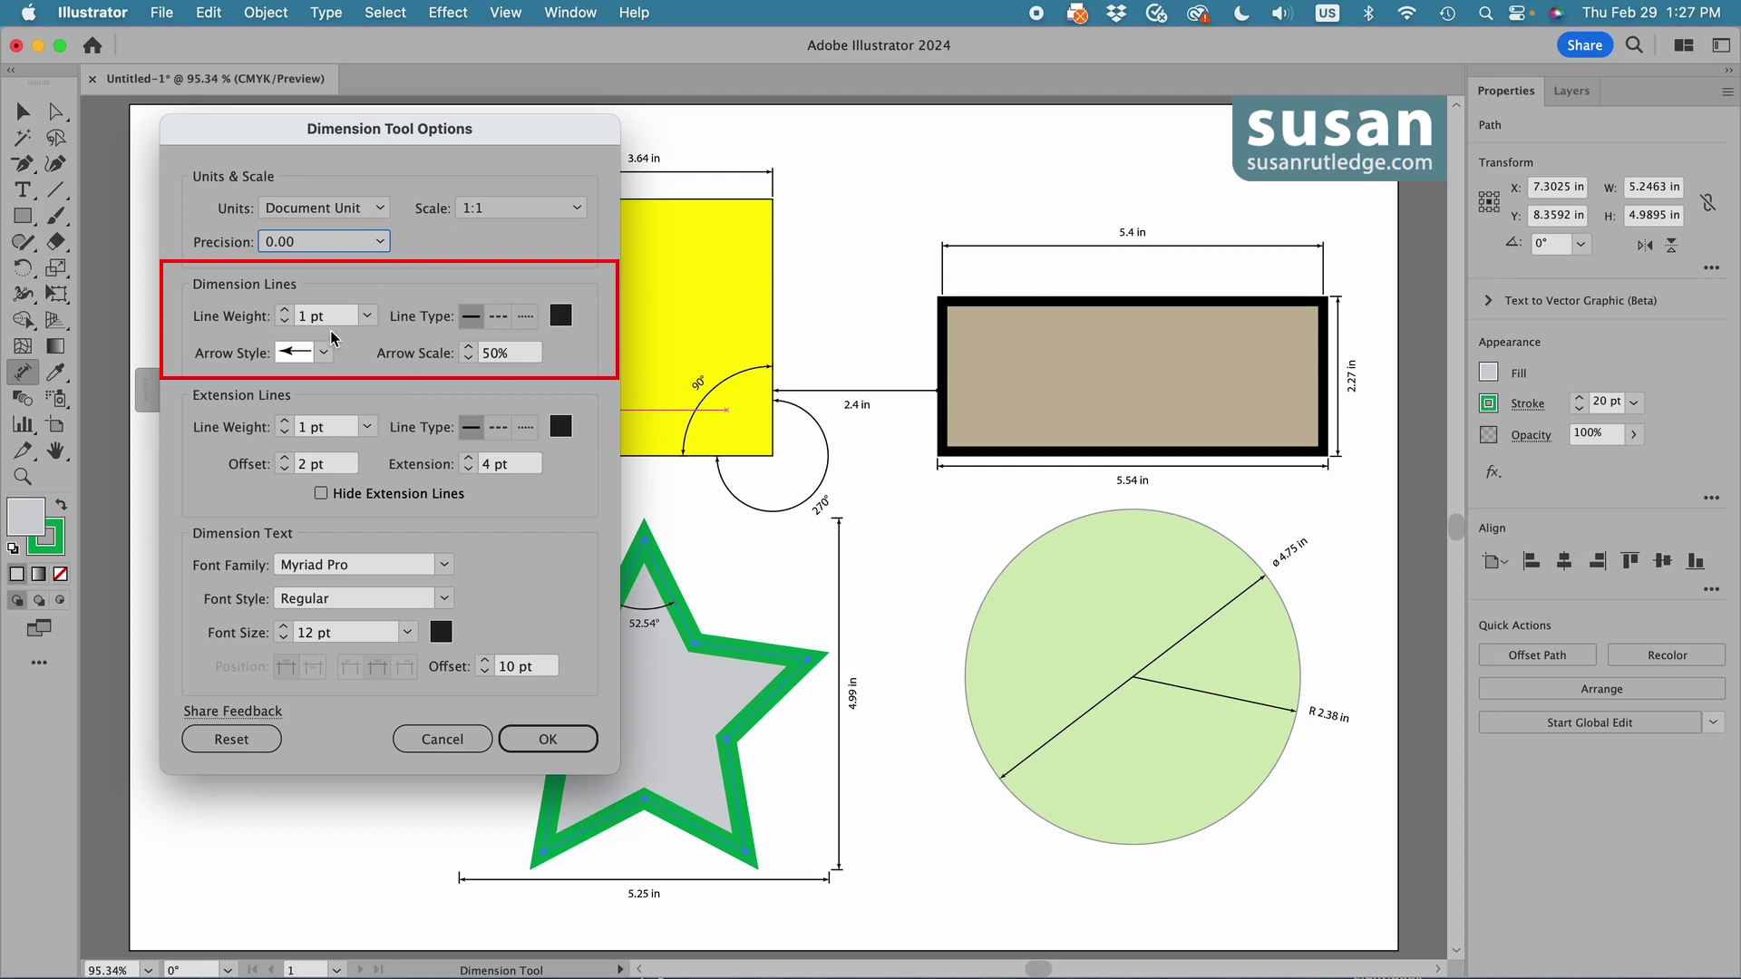
Make the dimension lines 3 pt, dashed, and pink-red (#F40B4E).
{"action": "left_click", "coordinate": [286, 310]}
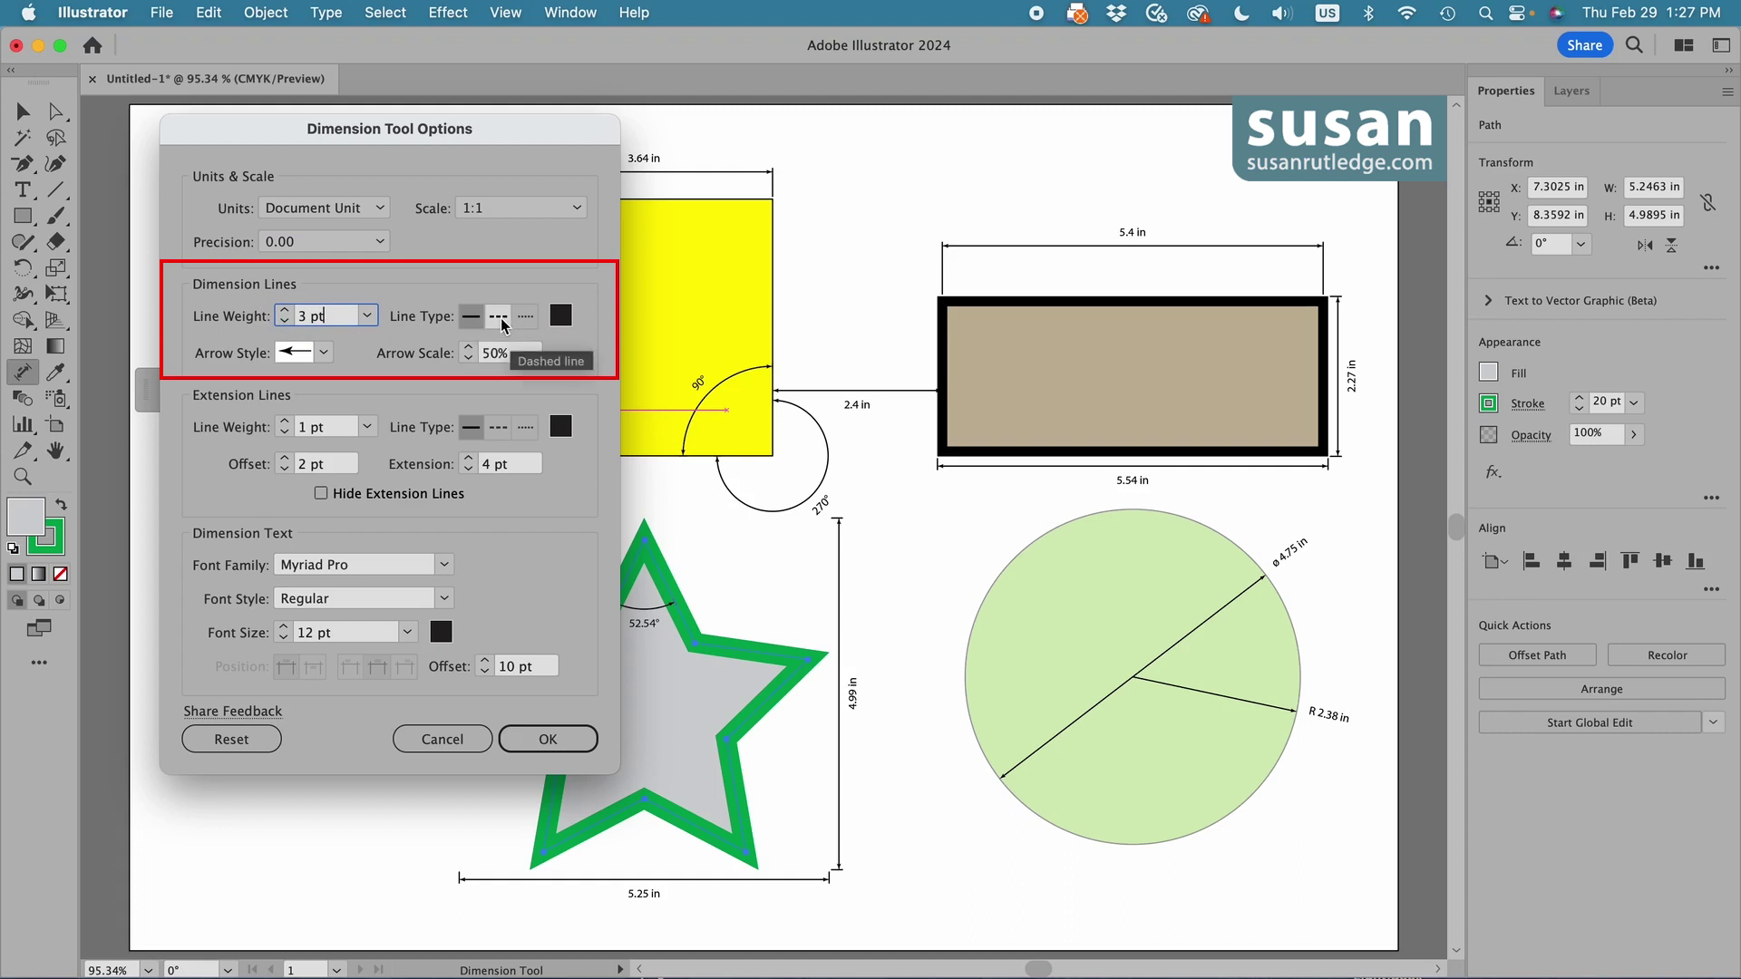
{"action": "left_click", "coordinate": [500, 319]}
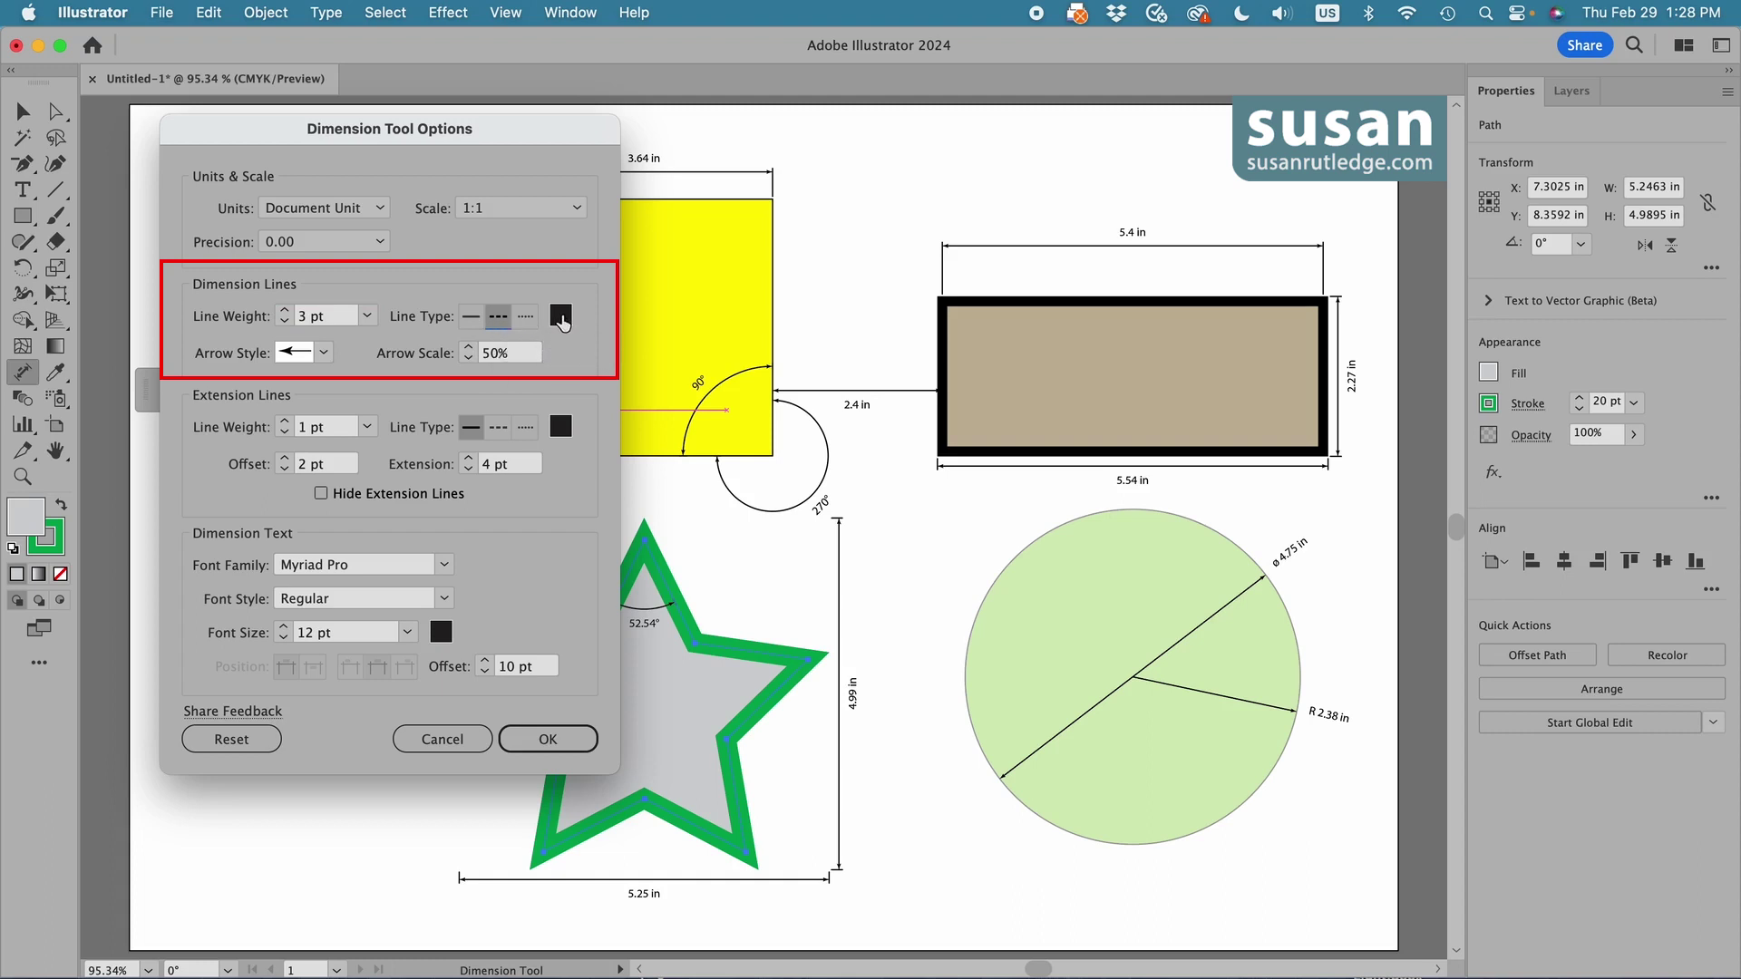
{"action": "left_click", "coordinate": [561, 318]}
{"action": "left_click", "coordinate": [952, 516]}
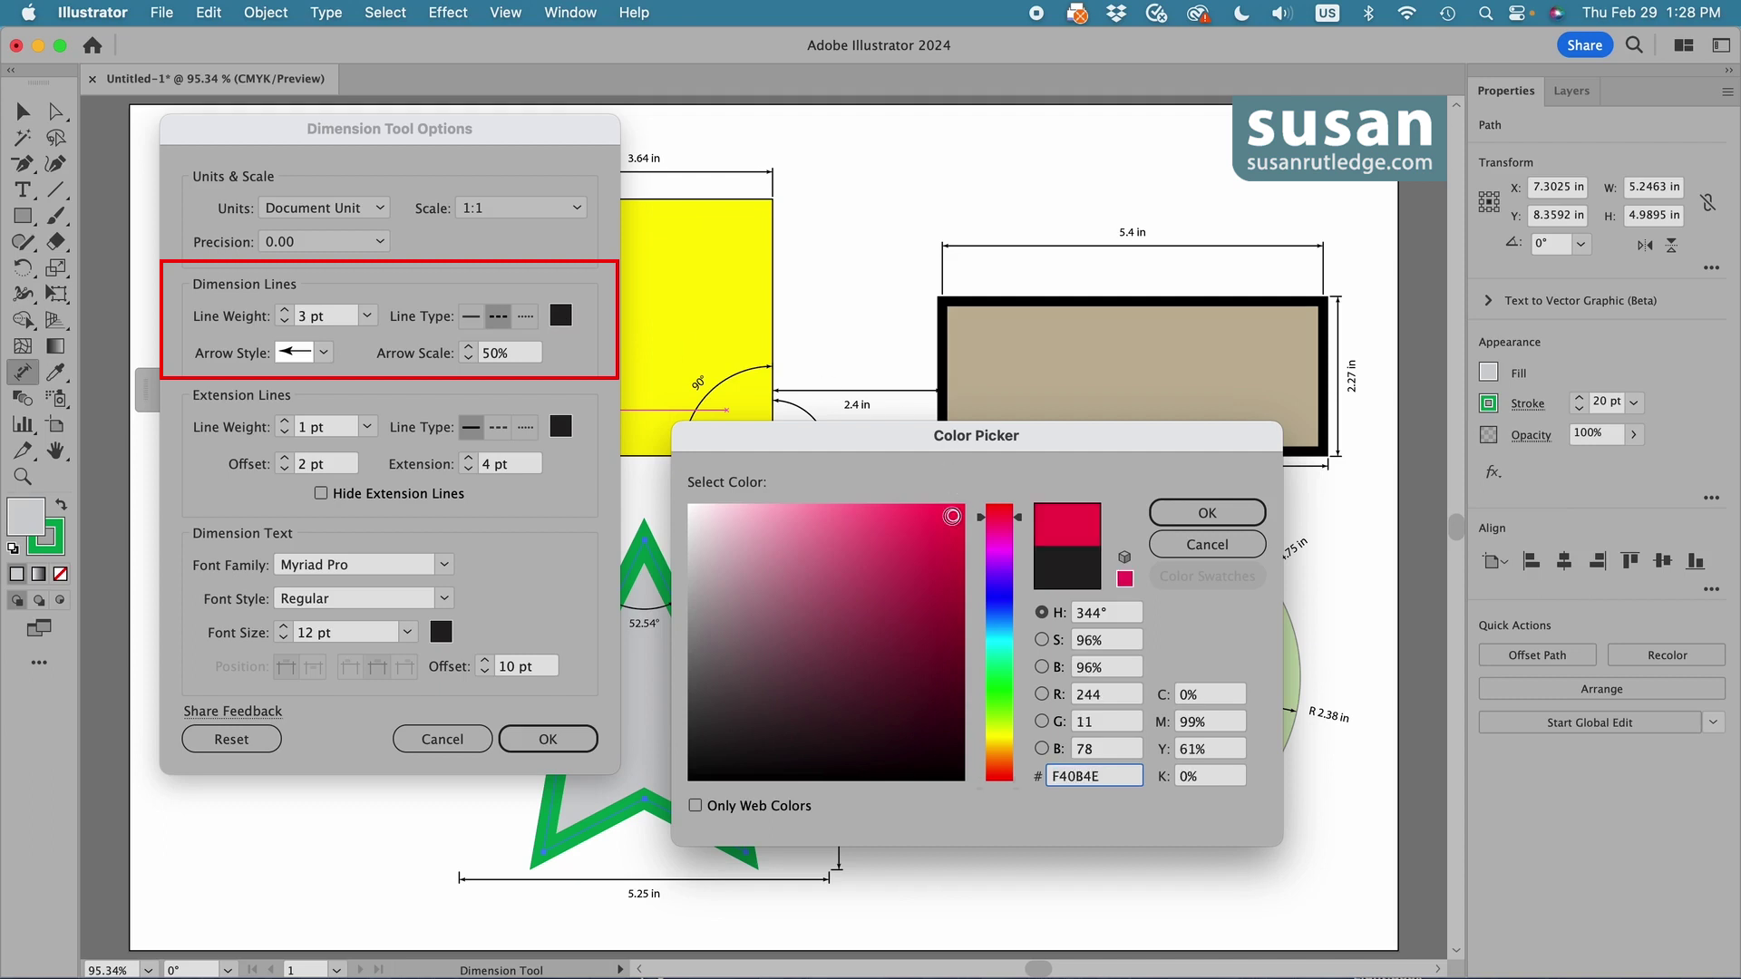
{"action": "left_click", "coordinate": [1210, 513]}
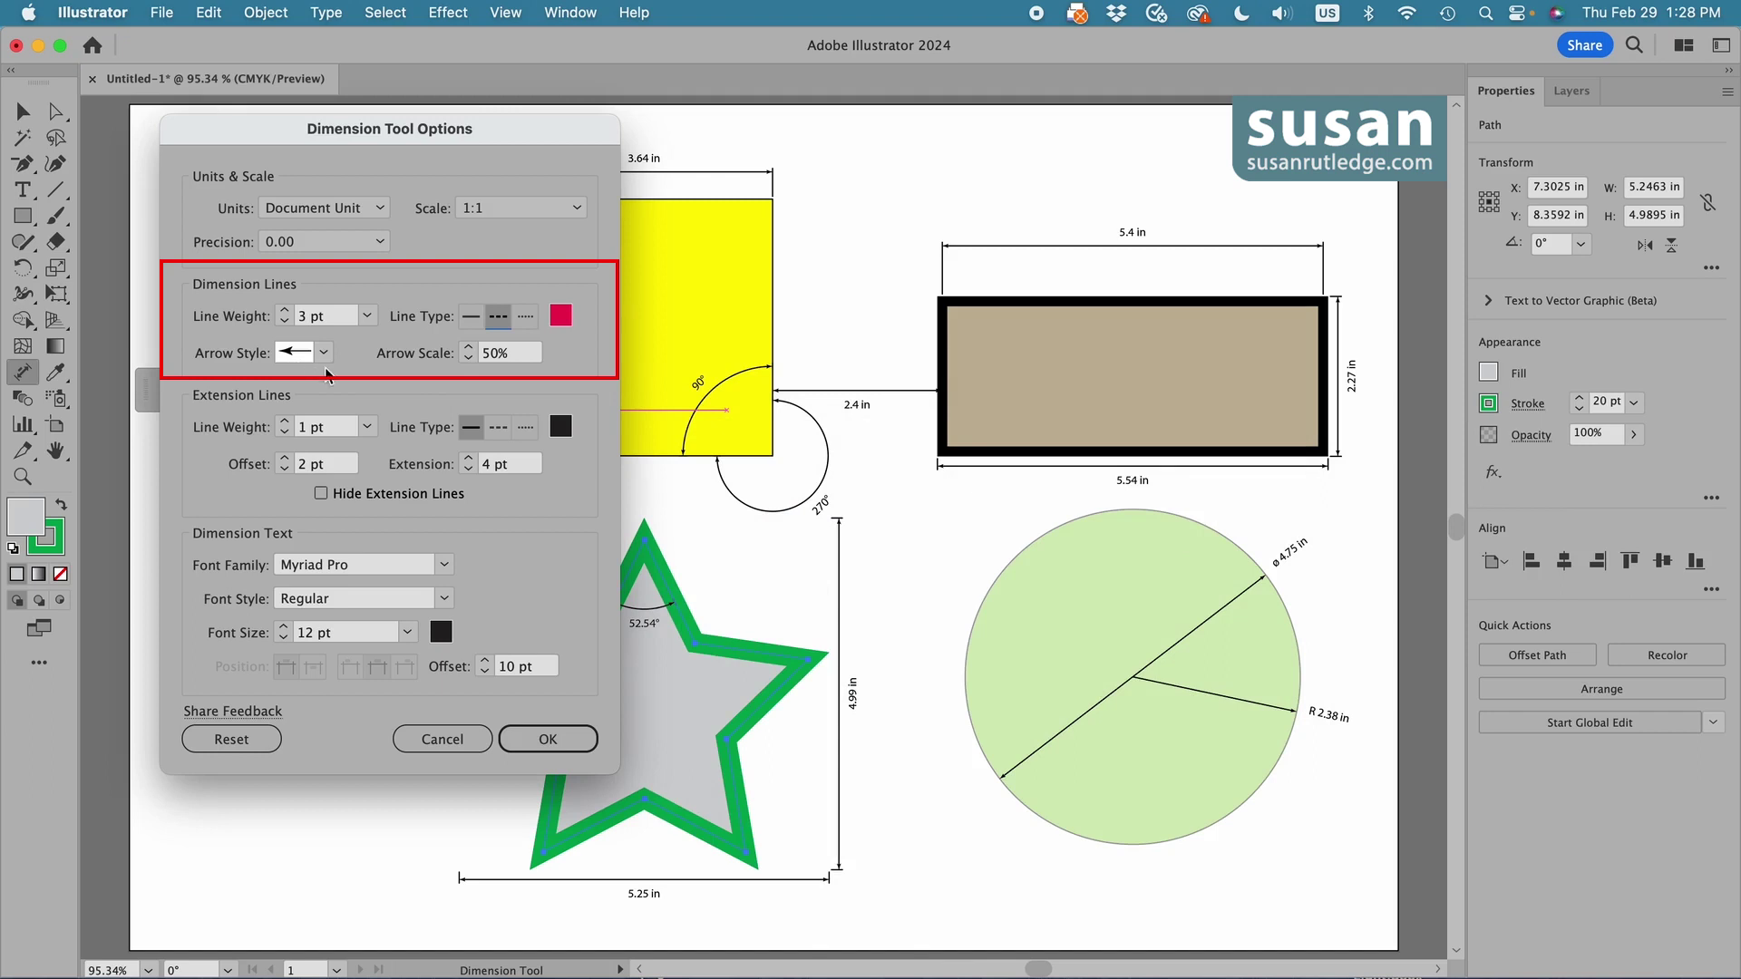
Use Arrow 28 arrowheads at 75% scale and apply the dimension options.
{"action": "left_click", "coordinate": [324, 353]}
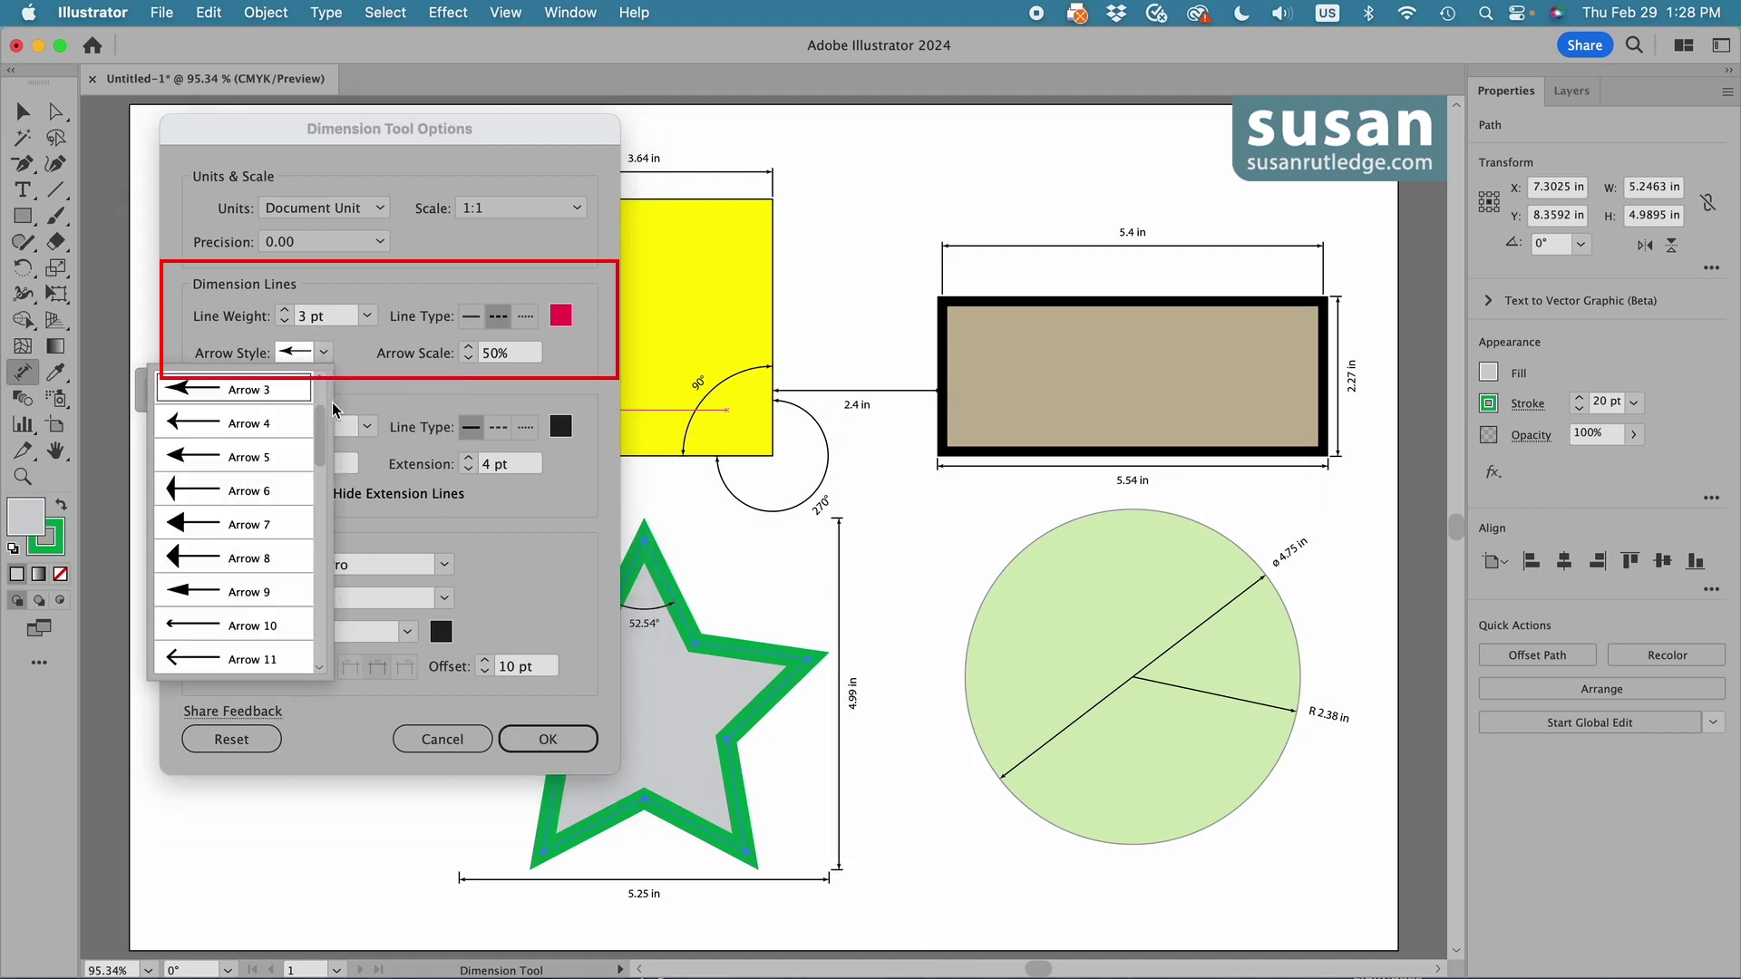
{"action": "left_click_drag", "start_coordinate": [320, 450], "coordinate": [319, 601]}
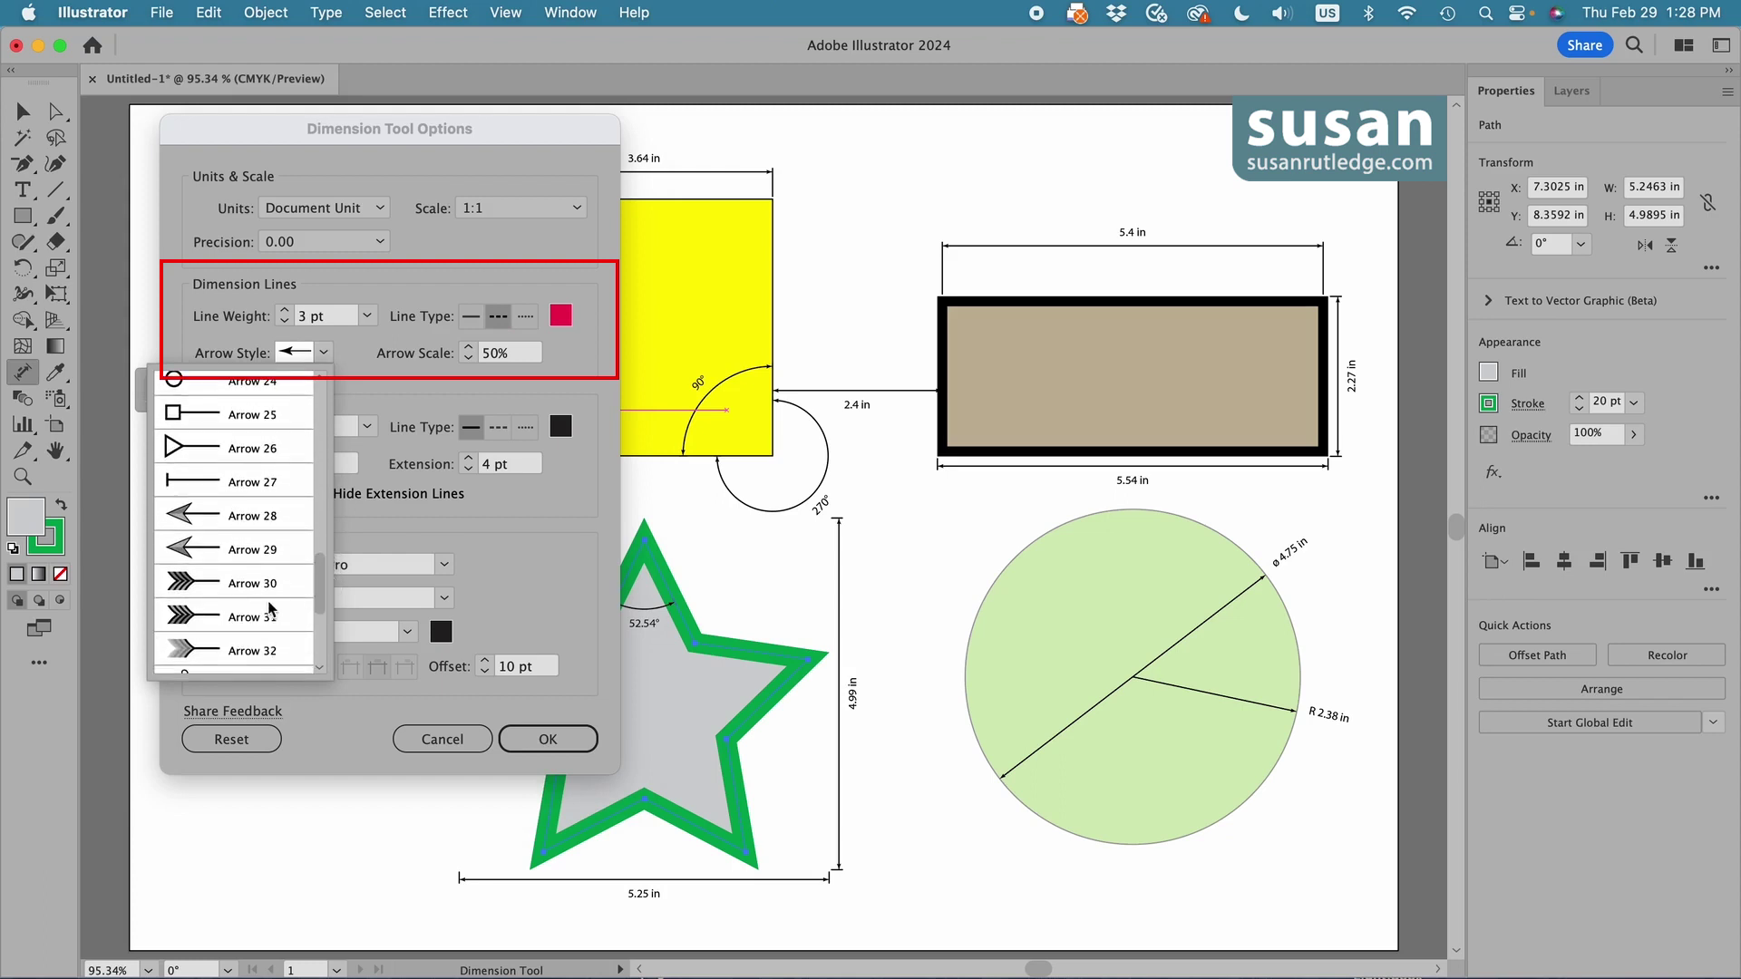
{"action": "left_click", "coordinate": [243, 519]}
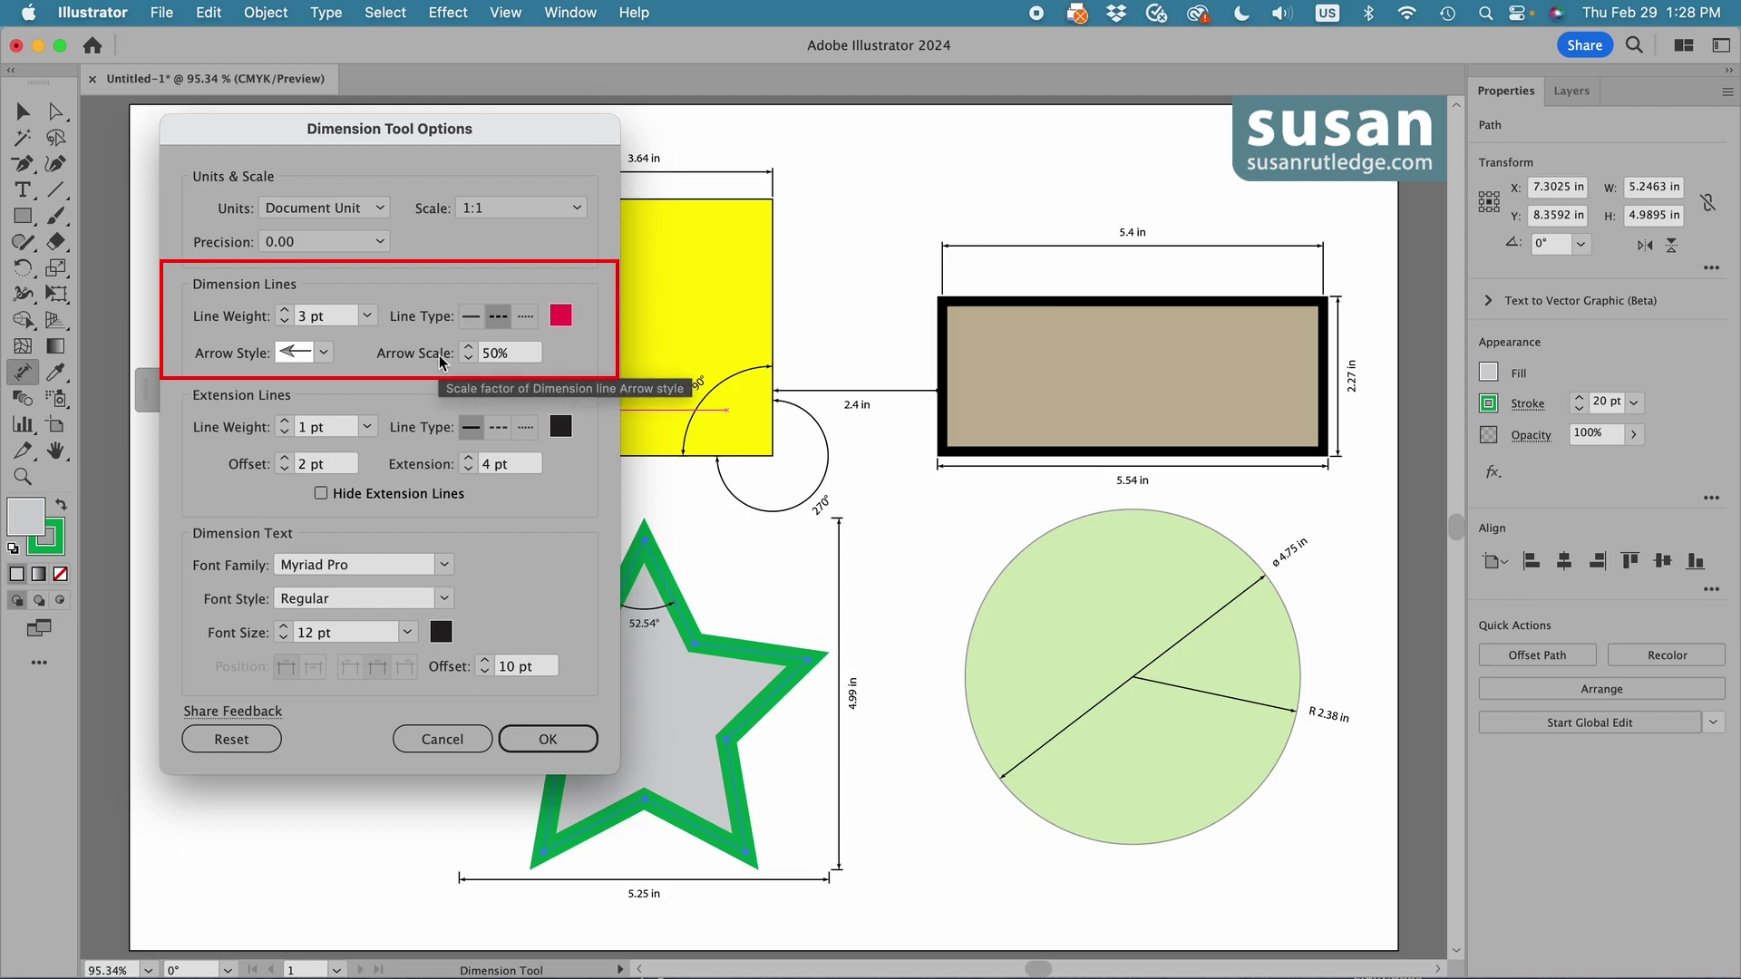
{"action": "double_click", "coordinate": [508, 354]}
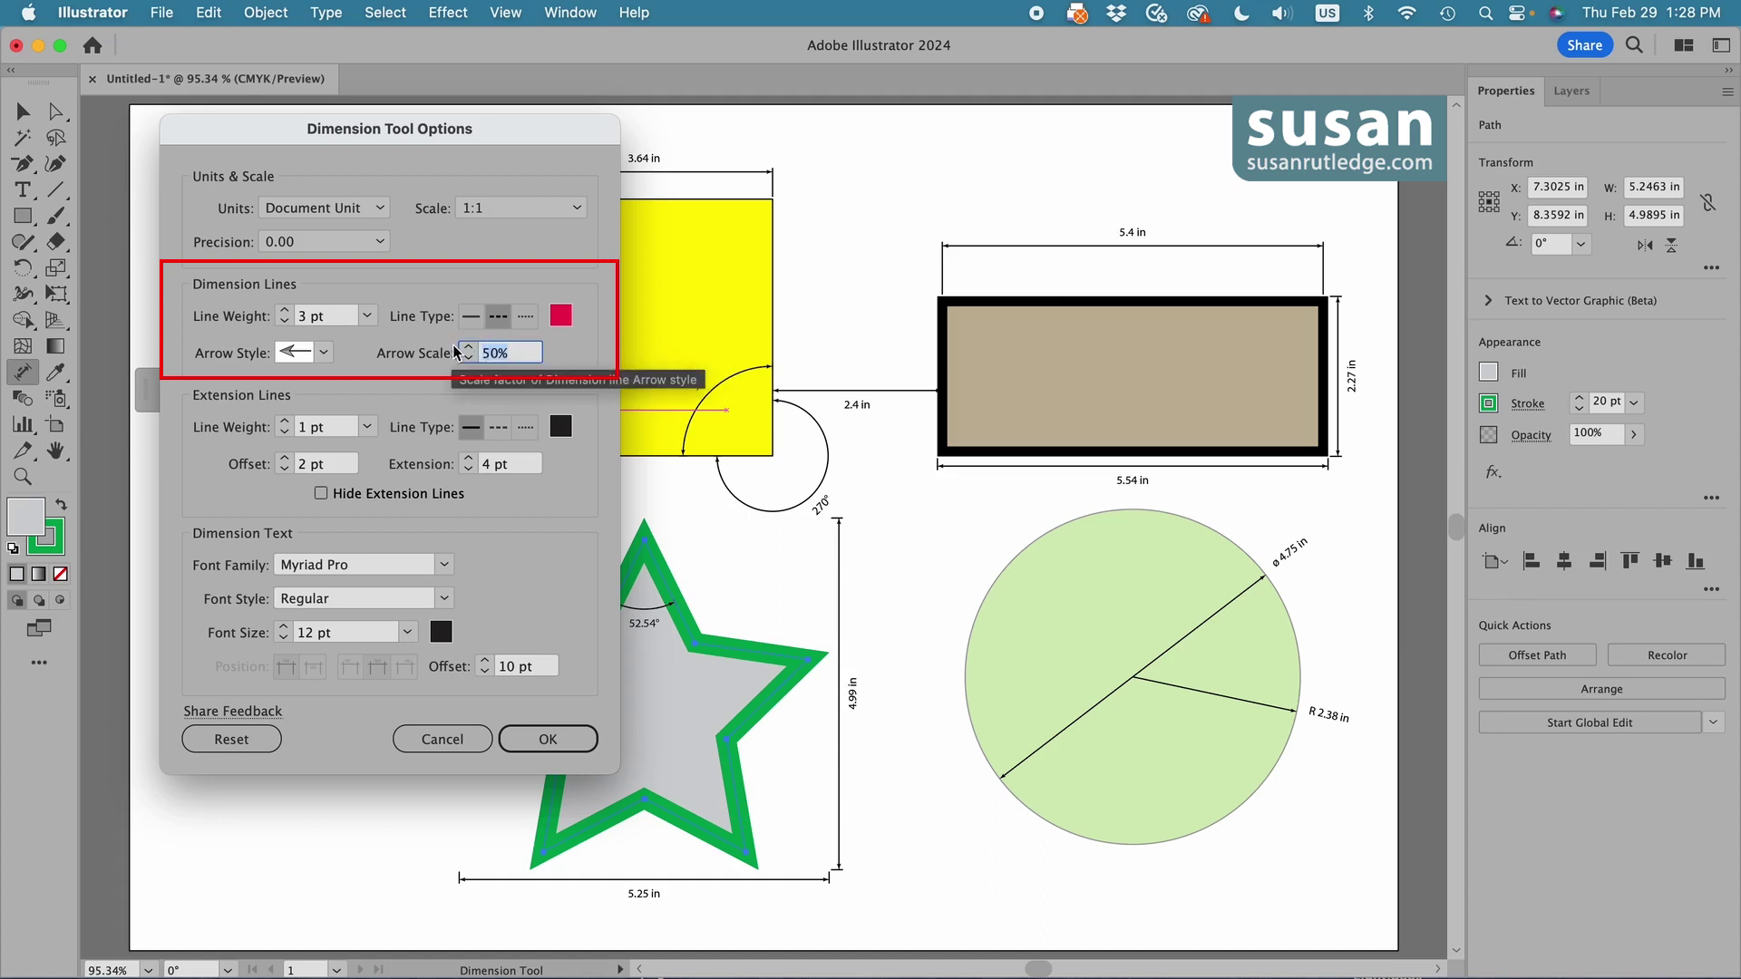
{"action": "type", "text": "75"}
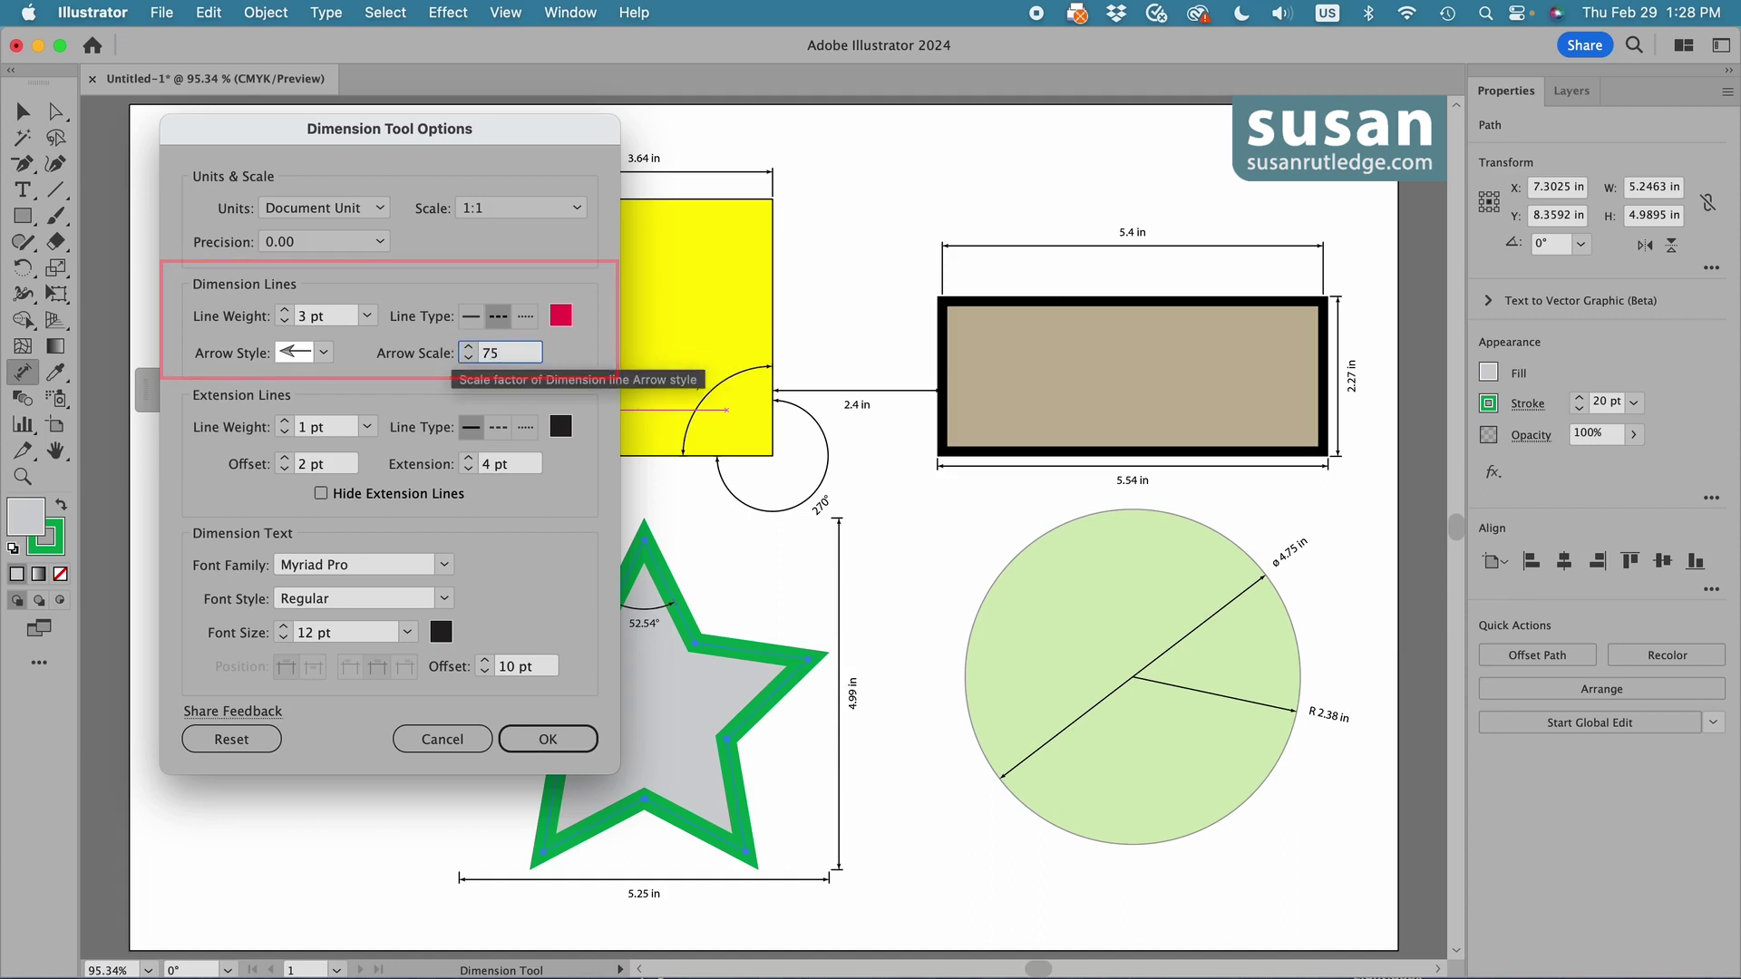
{"action": "key", "text": "Tab"}
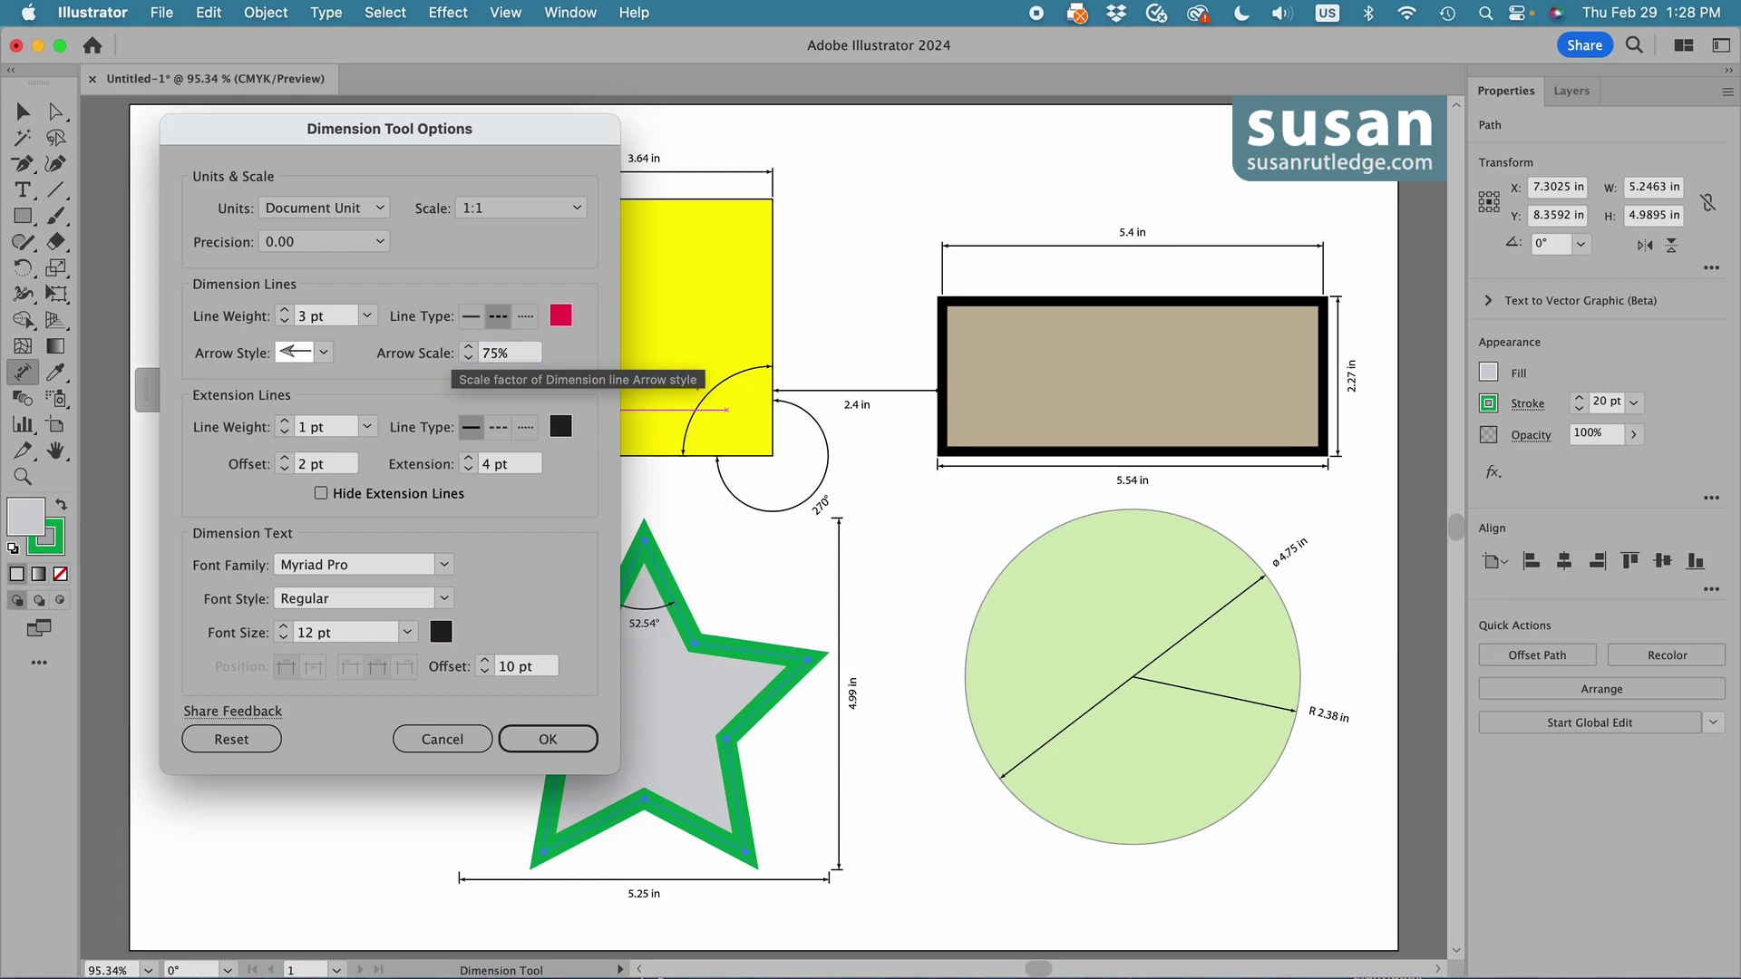
{"action": "key", "text": "Return"}
Place a dashed red 3.64 in Linear height dimension left of the yellow square.
{"action": "left_click", "coordinate": [185, 393]}
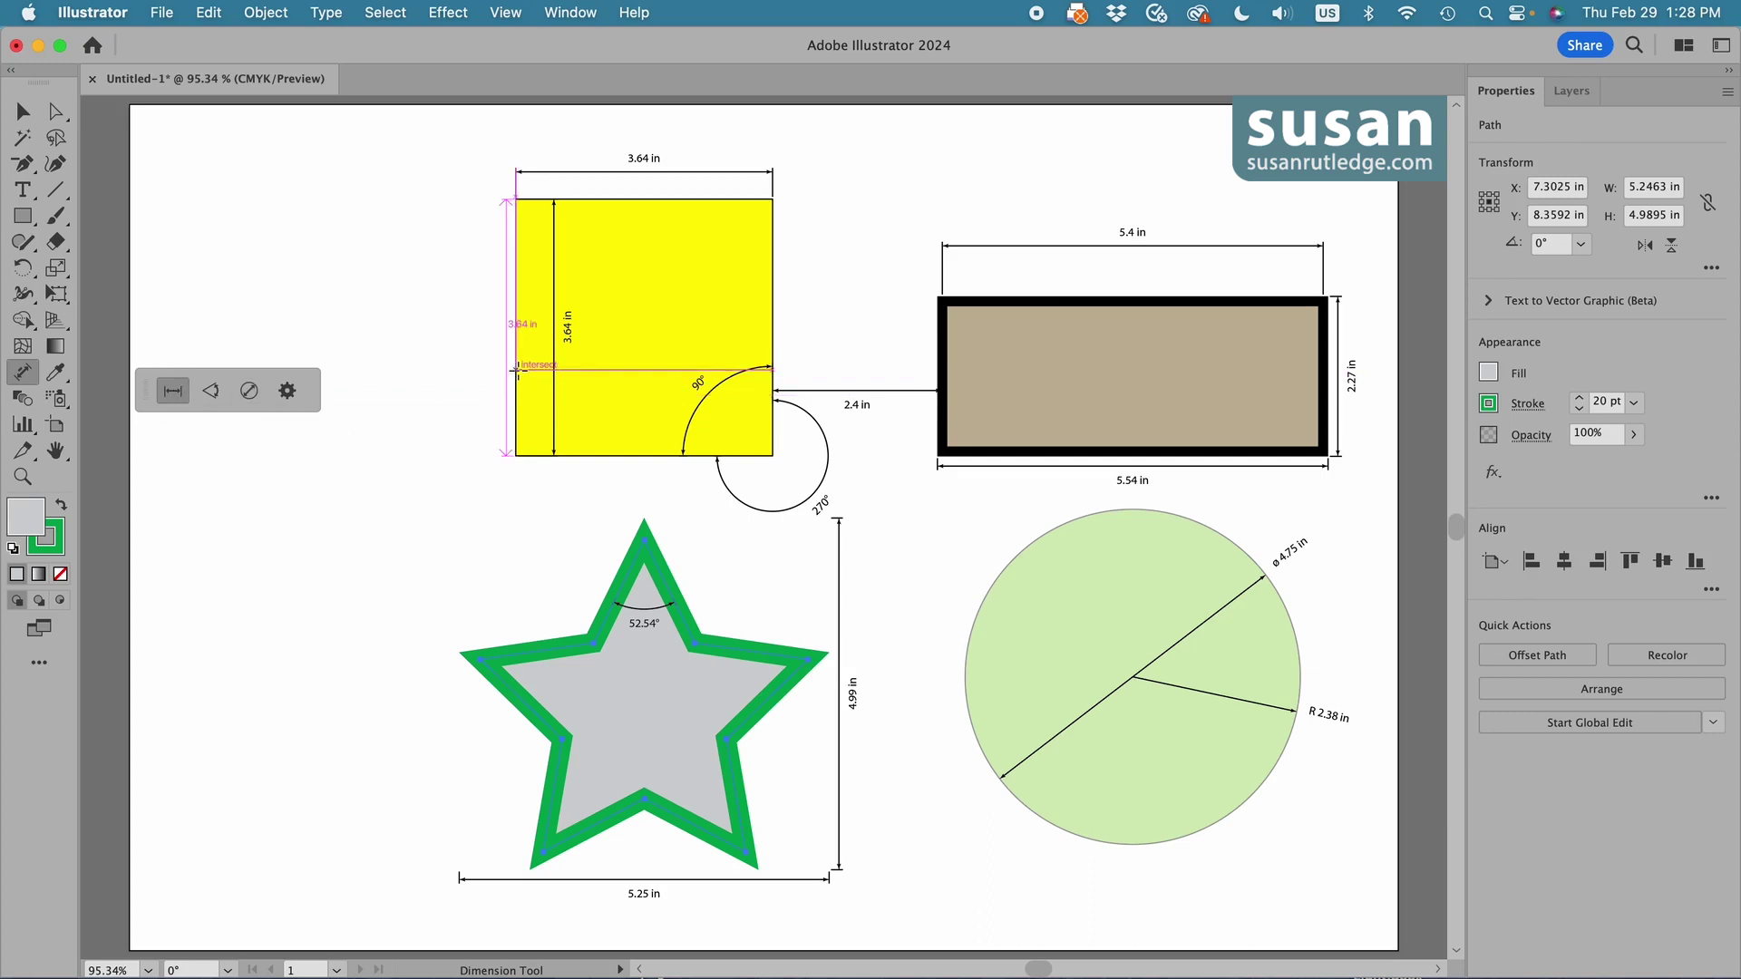
{"action": "left_click", "coordinate": [453, 370]}
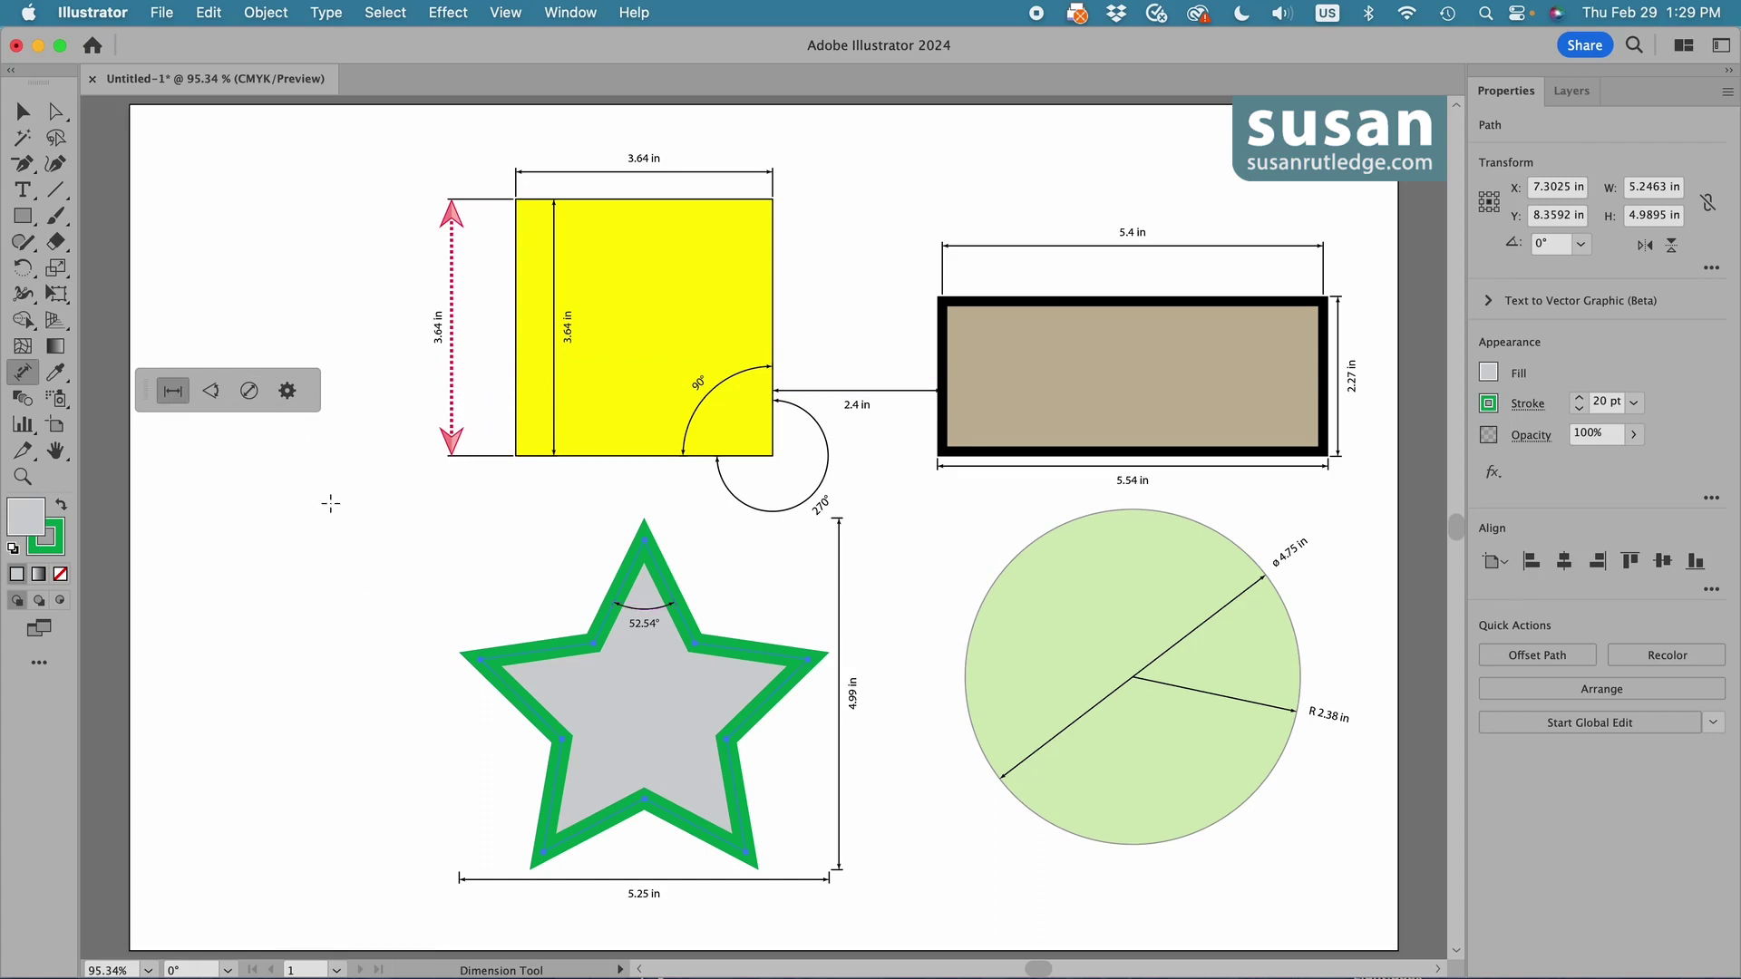
Set the Extension Lines line type to Dotted line in Dimension Tool Options.
{"action": "left_click", "coordinate": [288, 391]}
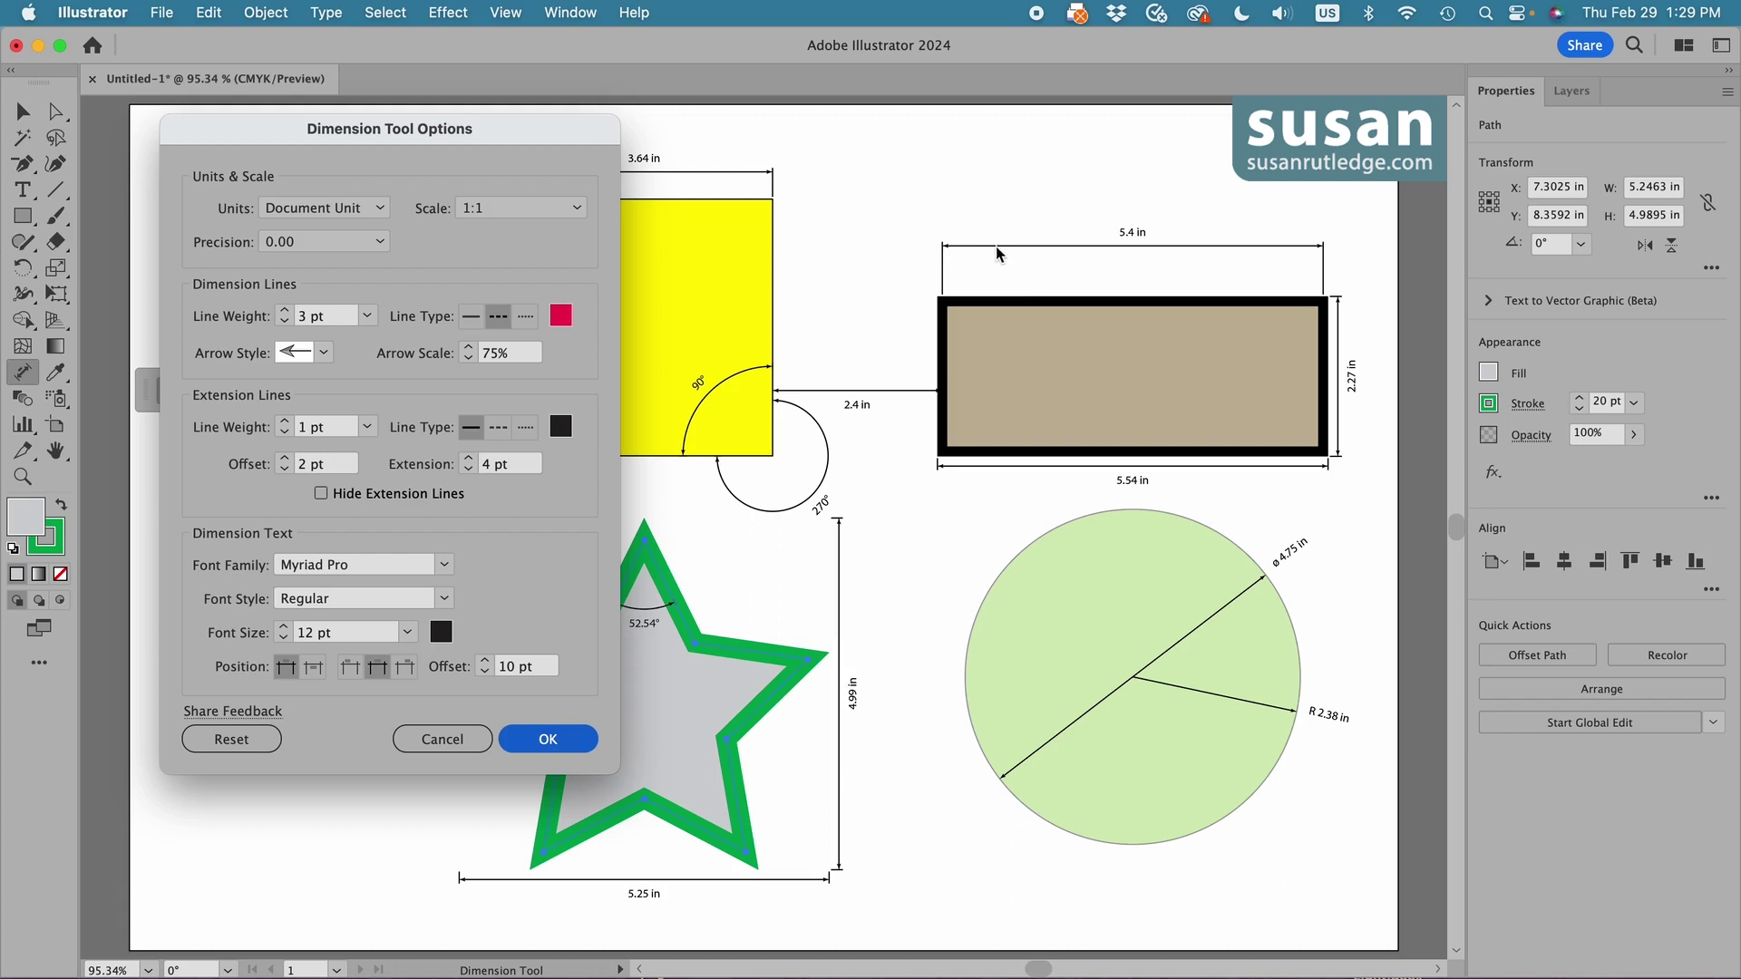
{"action": "left_click", "coordinate": [527, 430]}
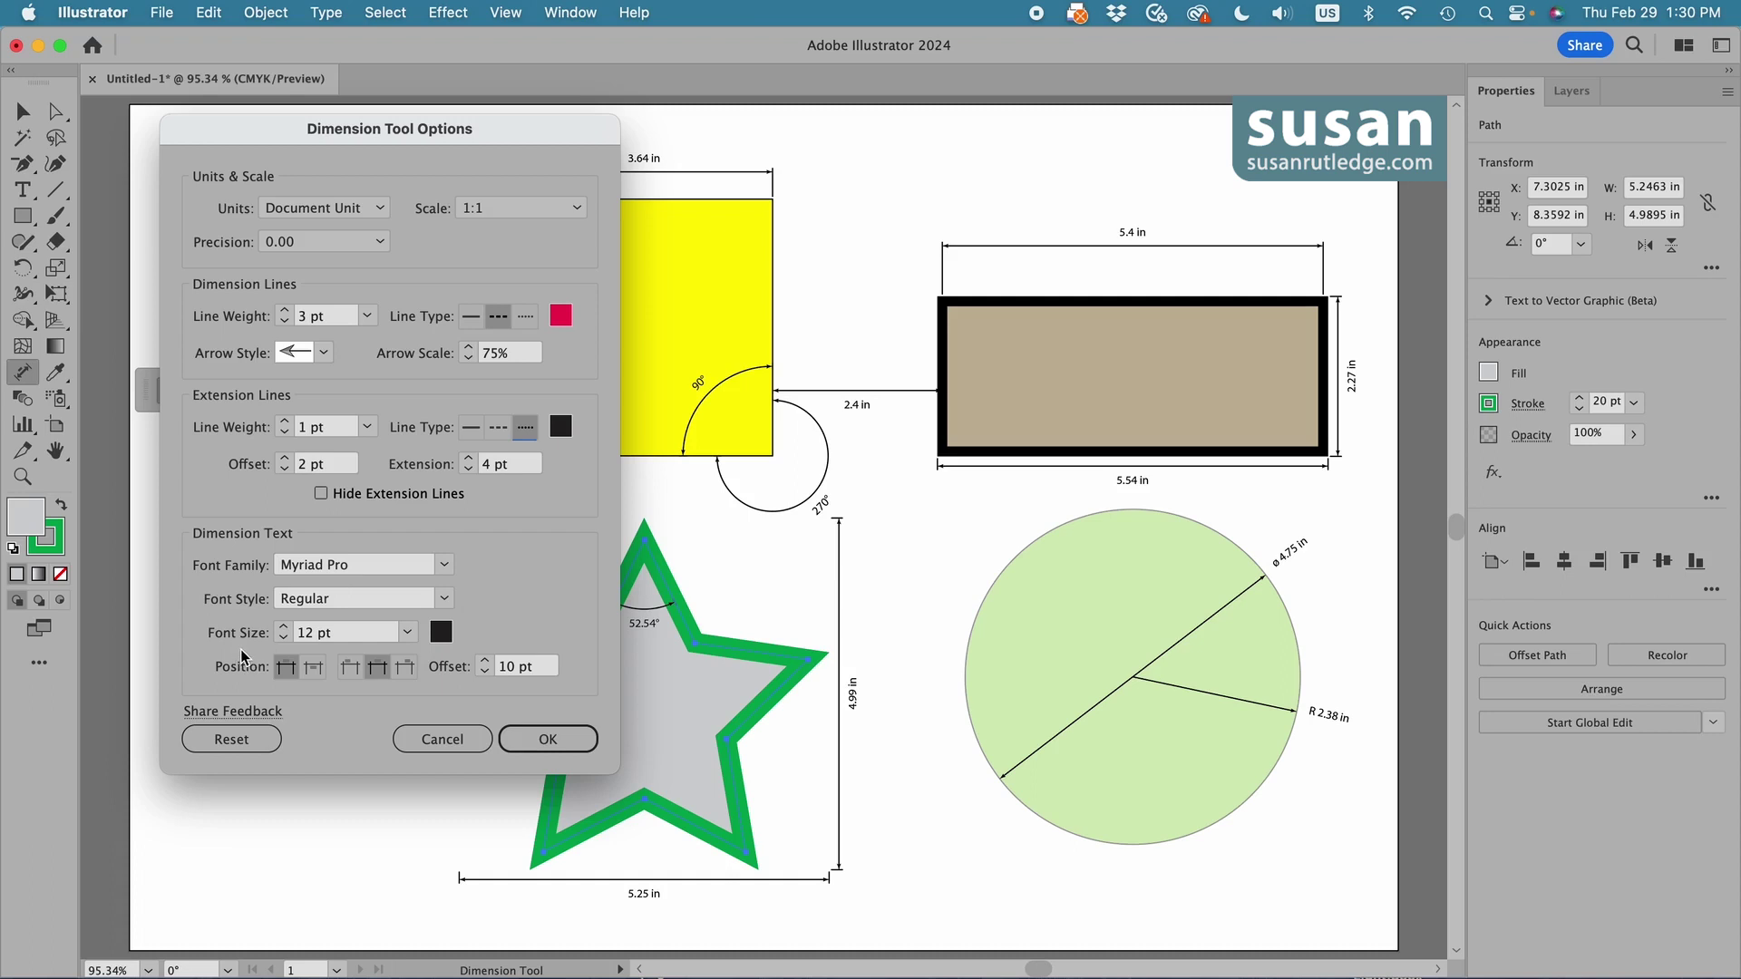
Raise the dimension font size to 20 pt and confirm the options with OK.
{"action": "left_click", "coordinate": [282, 627]}
{"action": "left_click", "coordinate": [283, 627]}
{"action": "left_click", "coordinate": [283, 627]}
{"action": "left_click", "coordinate": [283, 627]}
{"action": "left_click", "coordinate": [283, 627]}
{"action": "left_click", "coordinate": [283, 626]}
{"action": "left_click", "coordinate": [282, 627]}
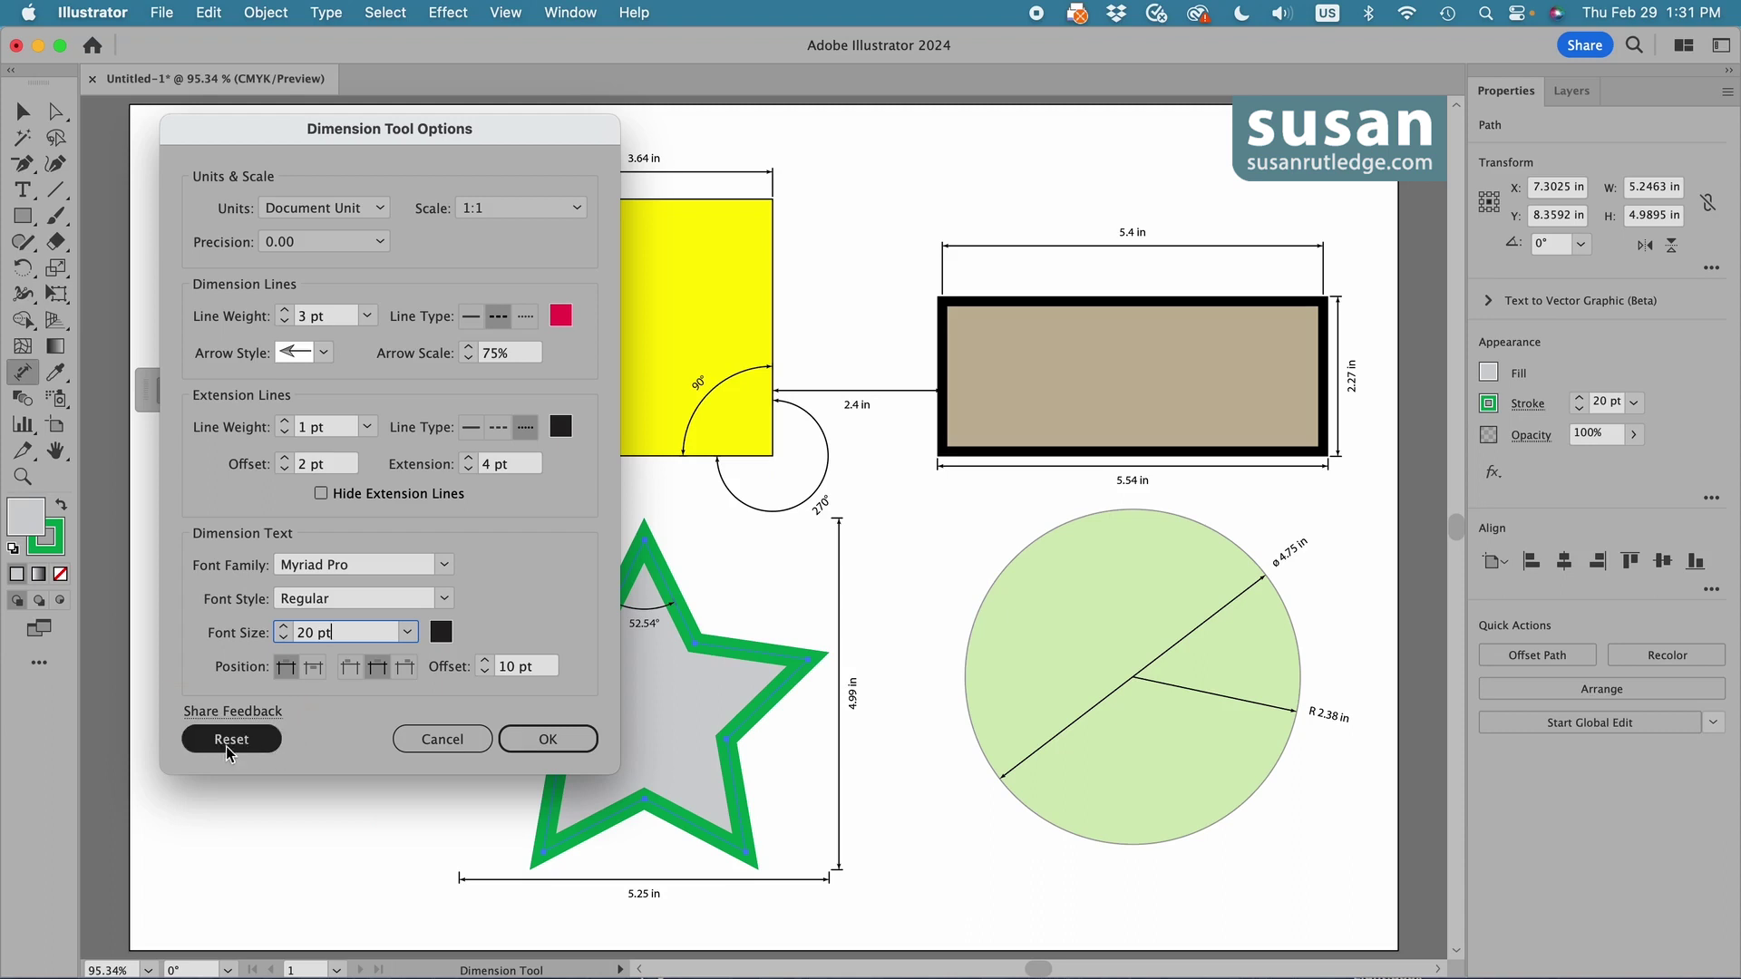
{"action": "left_click", "coordinate": [551, 739]}
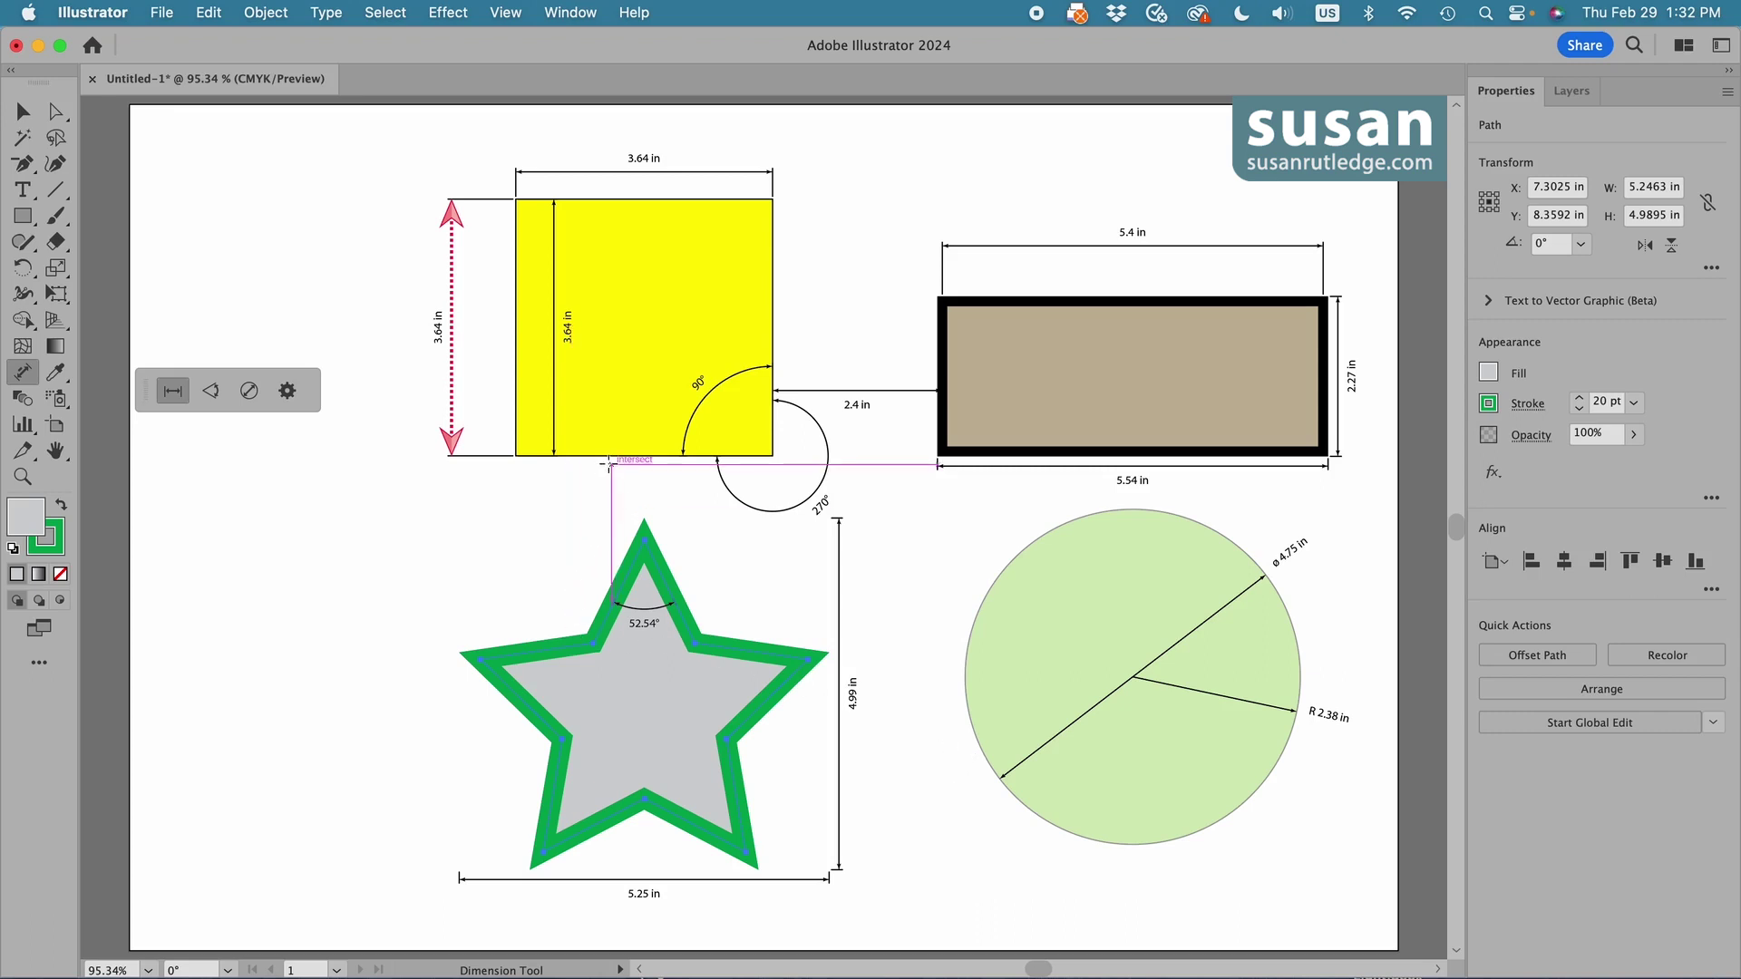
Place a dashed red 3.64 in dimension with 20 pt text below the yellow square's bottom edge.
{"action": "left_click_drag", "start_coordinate": [607, 456], "coordinate": [607, 508]}
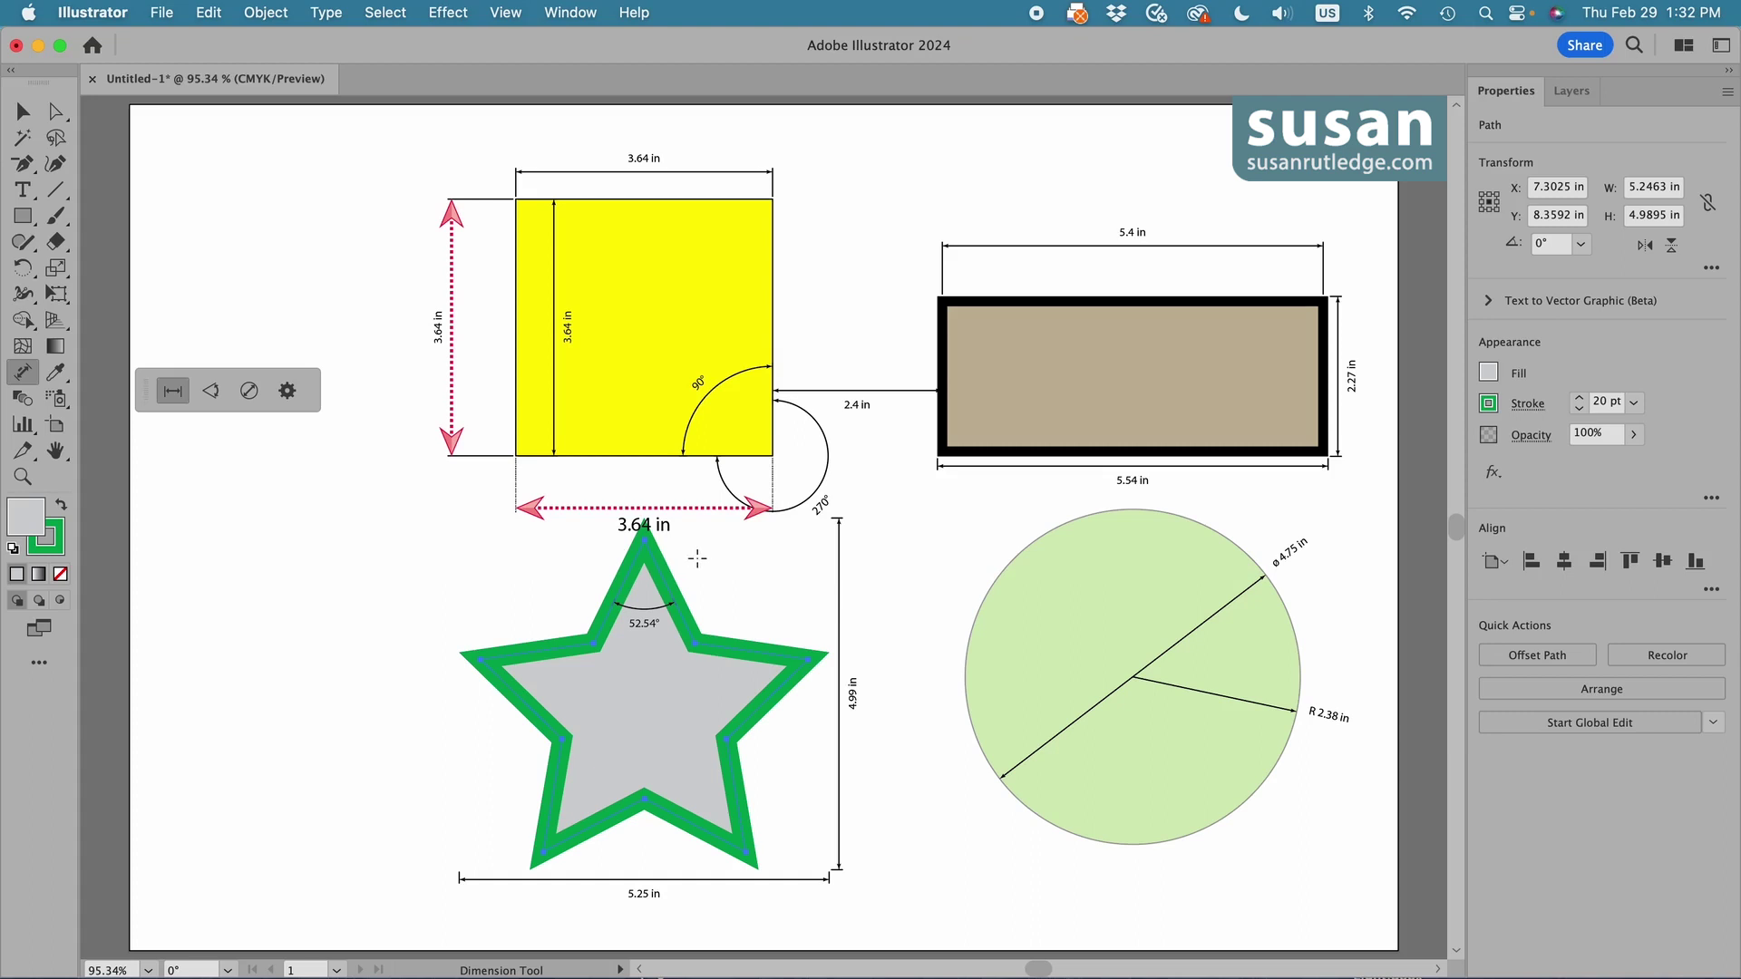
In the Layers panel, inspect the Dimensions layer's contents and toggle its visibility off and back on.
{"action": "left_click", "coordinate": [1572, 90]}
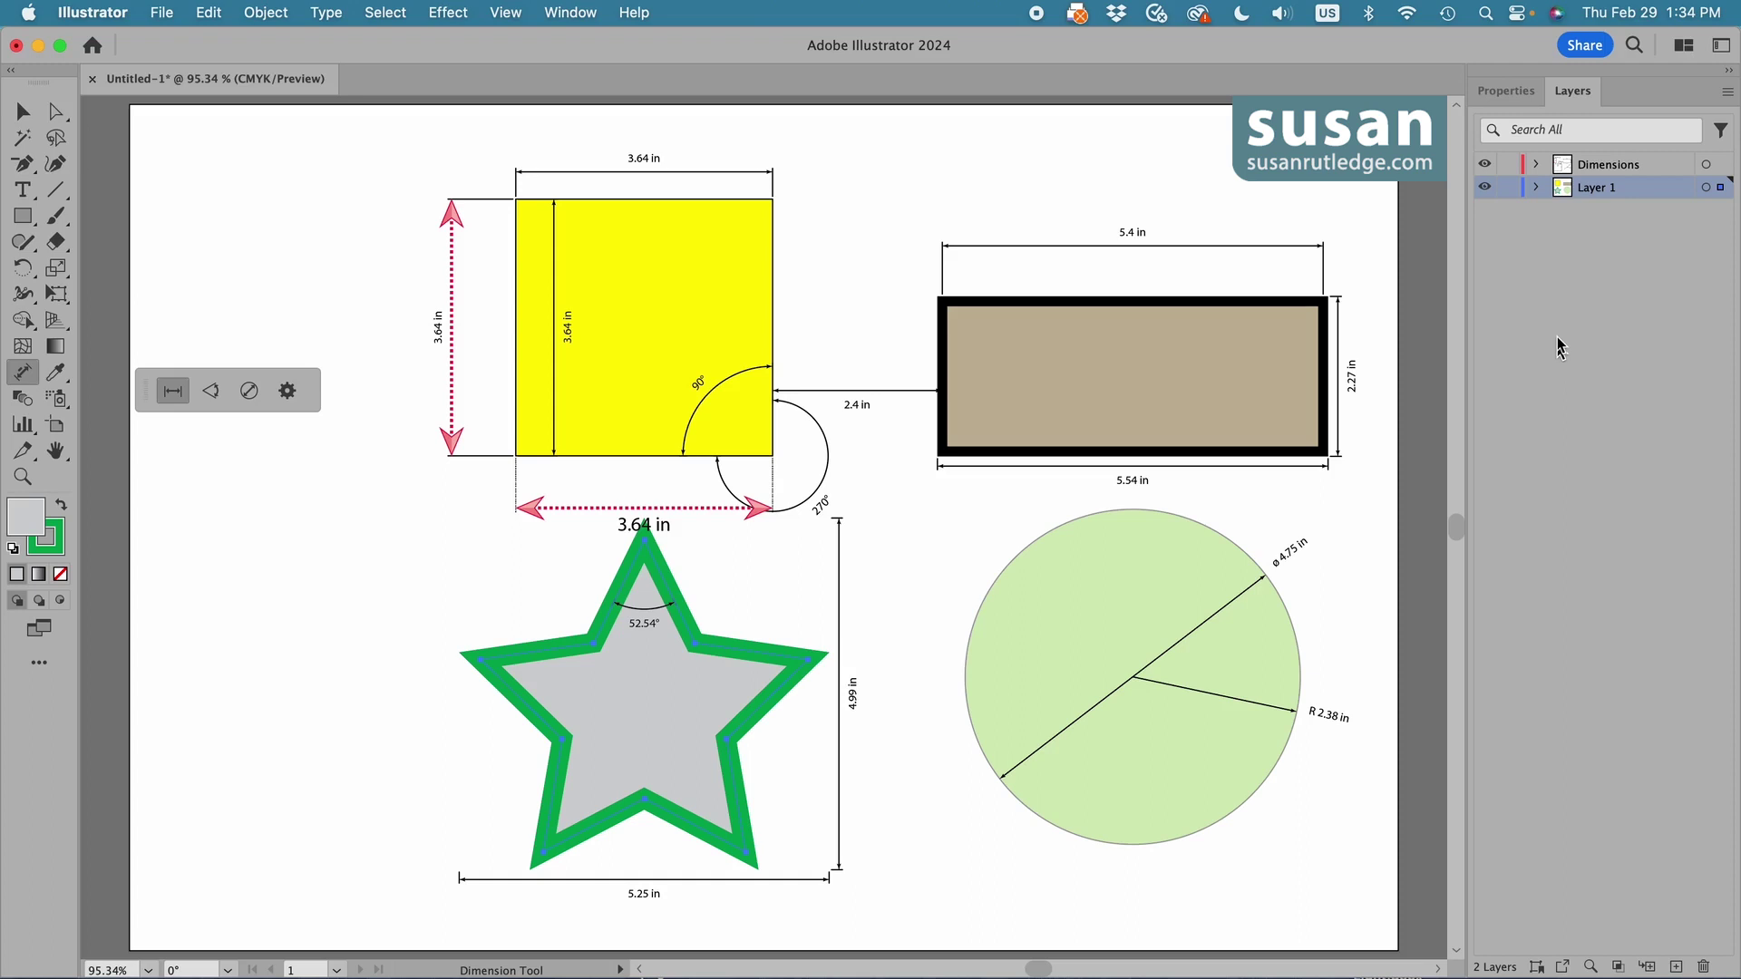
{"action": "left_click", "coordinate": [1539, 166]}
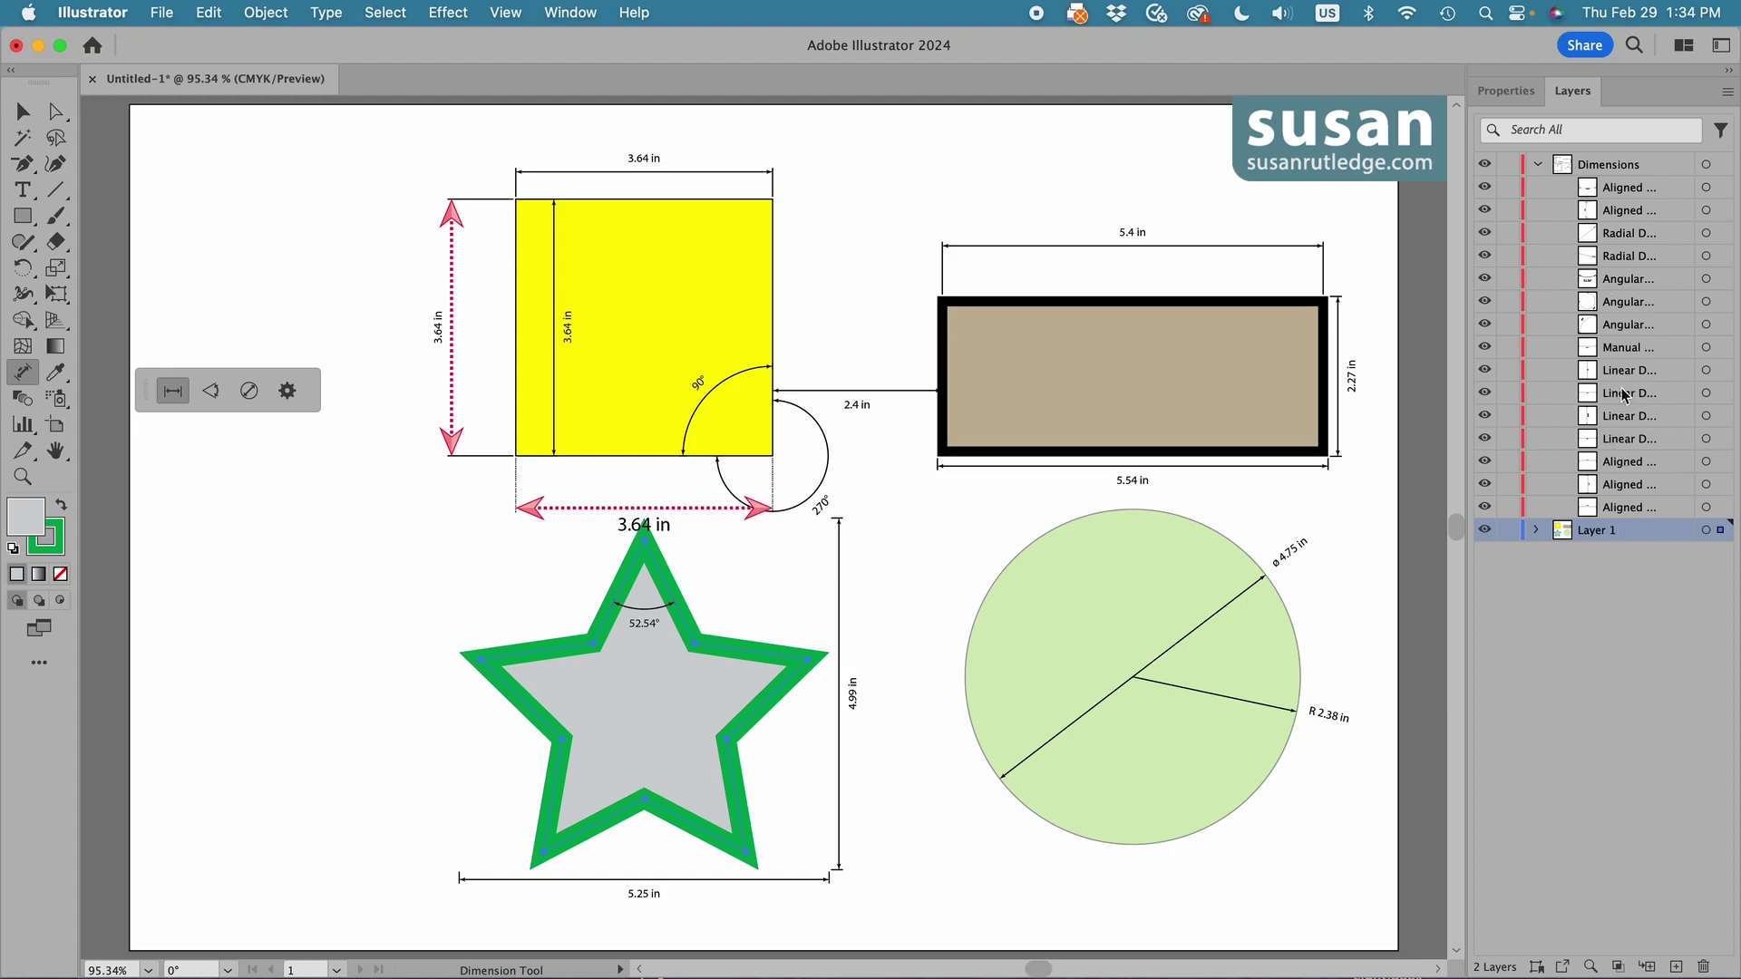
{"action": "left_click", "coordinate": [1539, 167]}
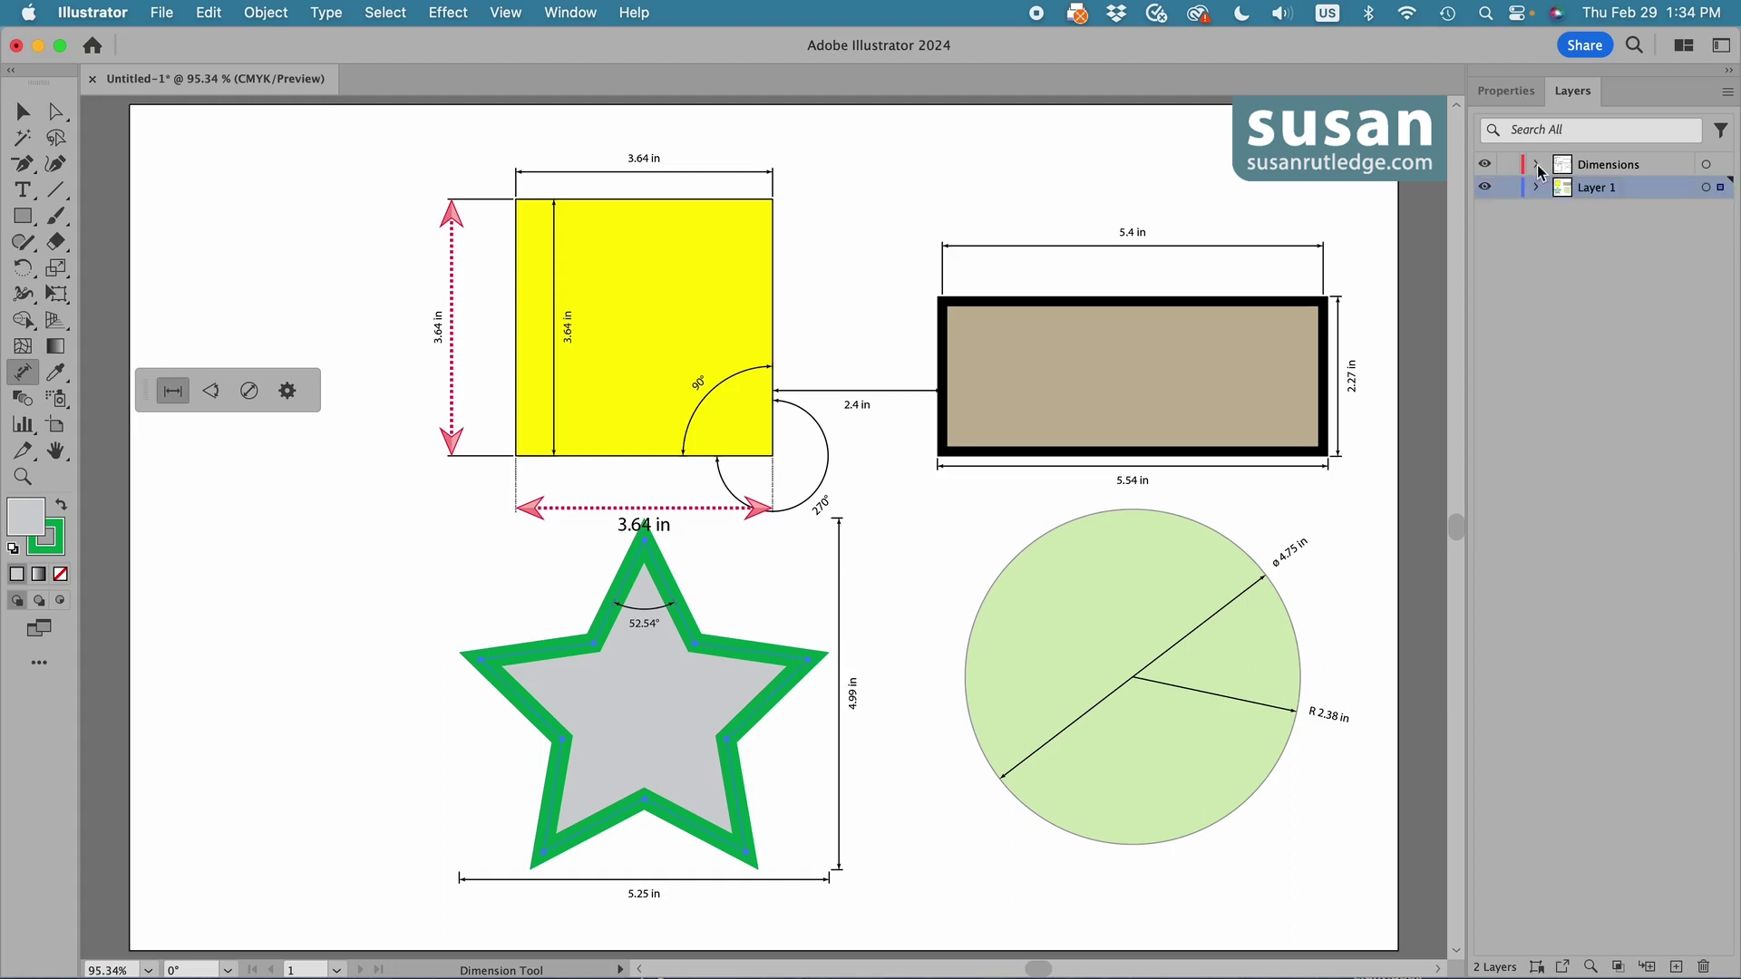
{"action": "left_click", "coordinate": [1485, 166]}
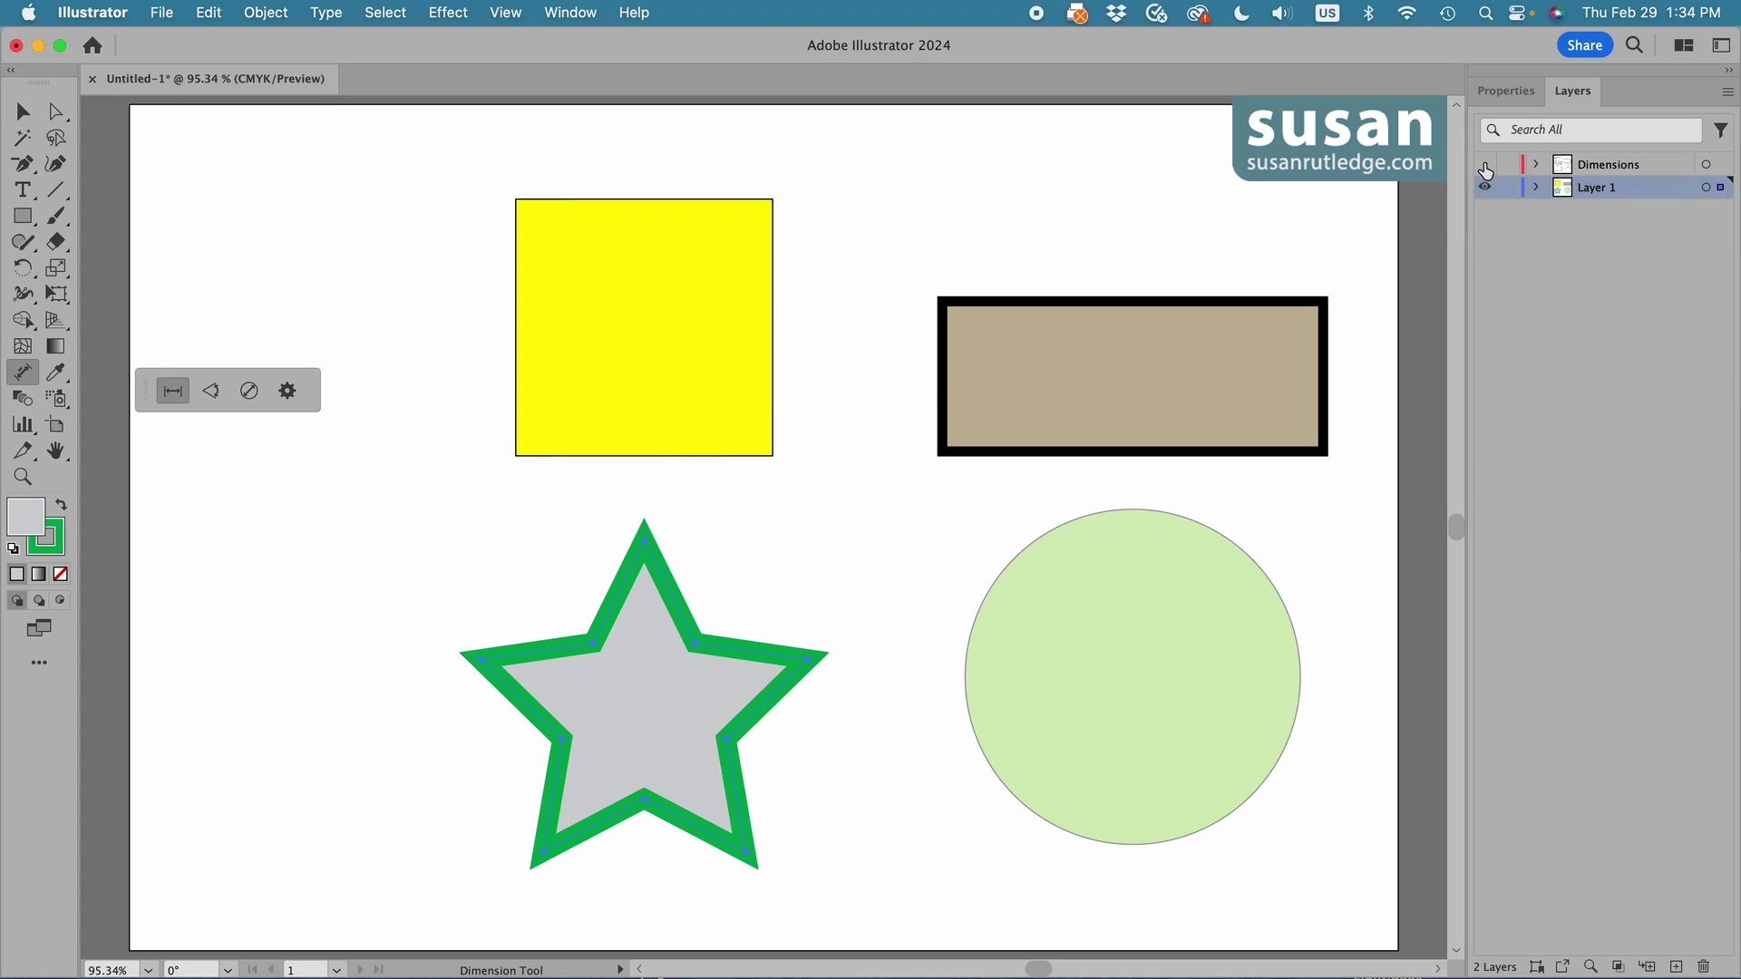
{"action": "left_click", "coordinate": [1484, 165]}
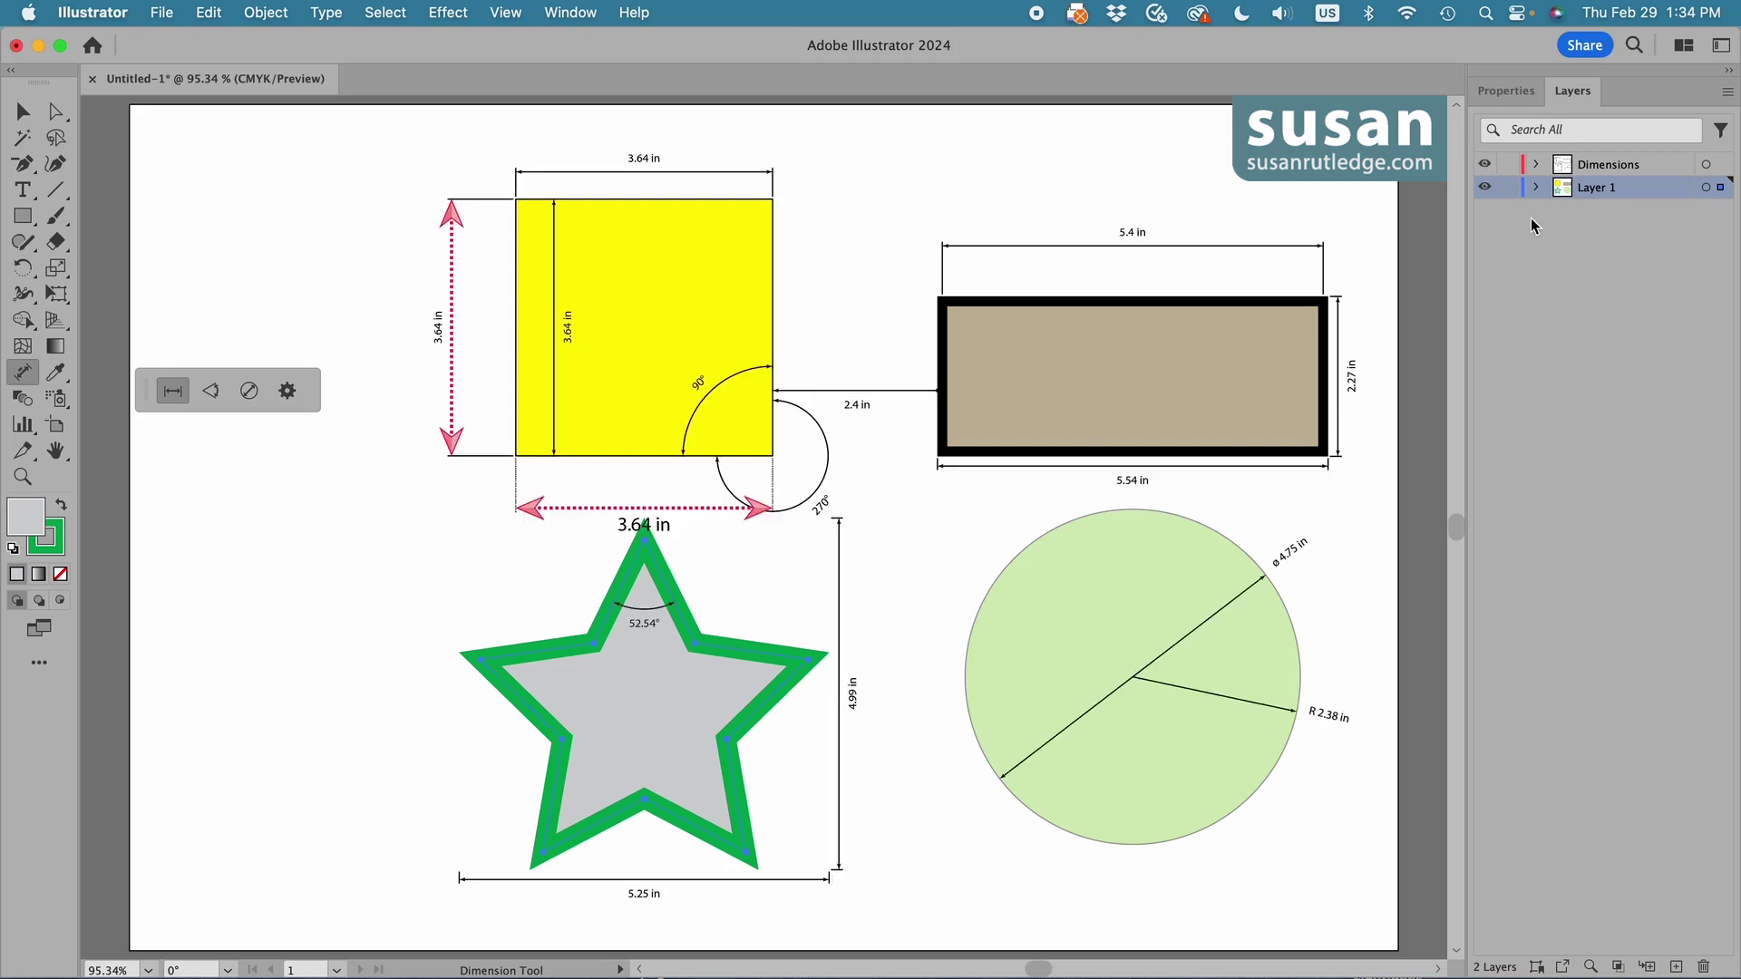